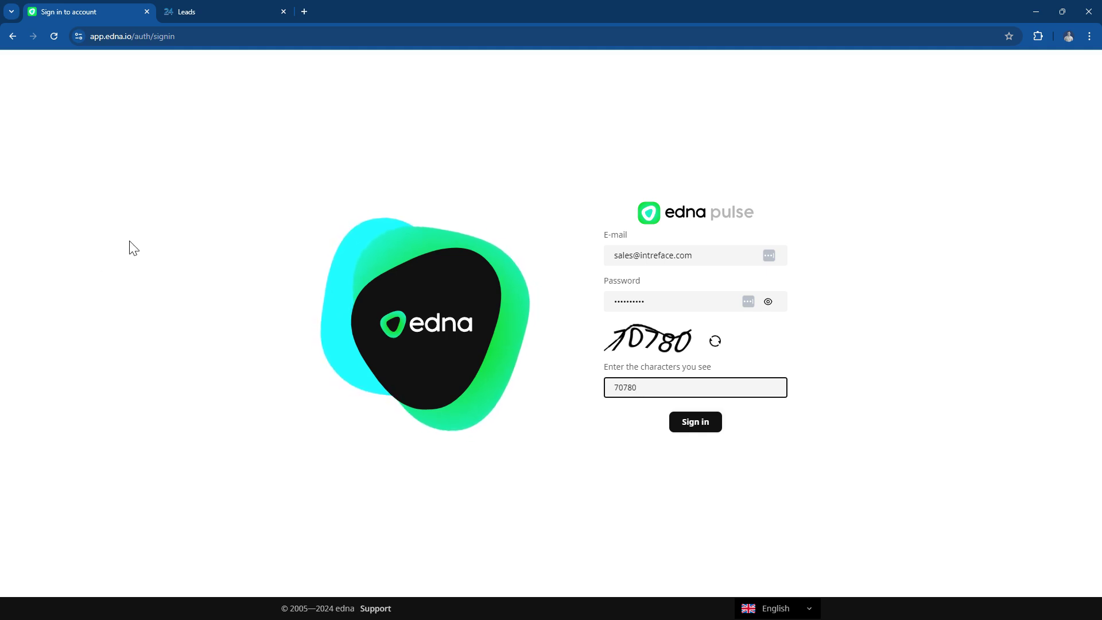
# - Sign in to edna Pulse with the account e-mail, password and captcha
pyautogui.click(695, 427)
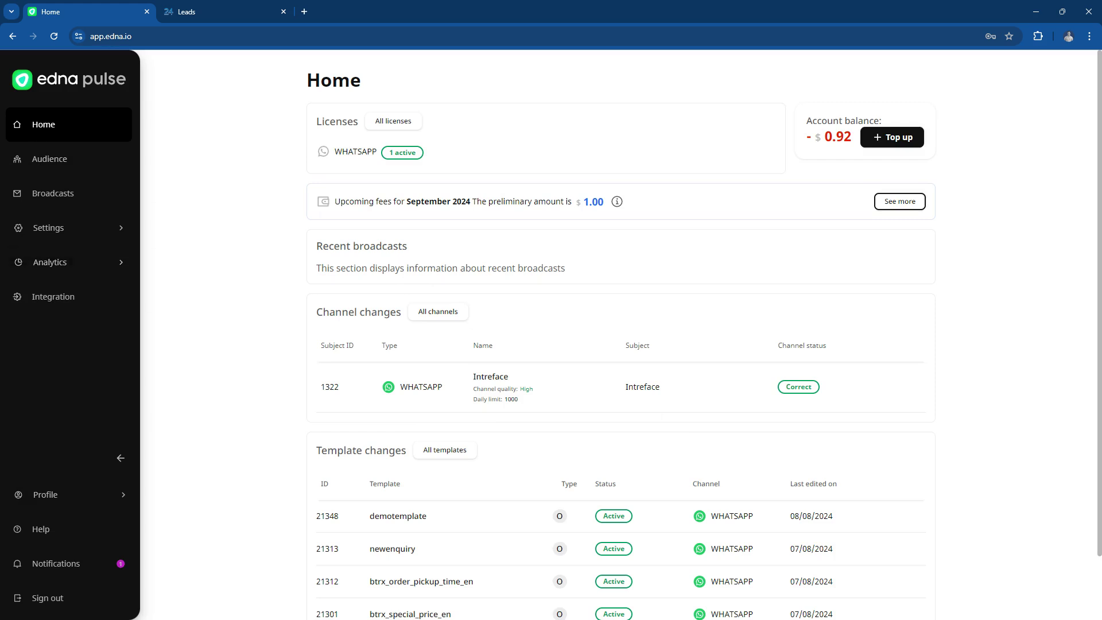
# - Start adding a new WhatsApp channel from Settings > Channels
pyautogui.click(87, 232)
pyautogui.click(46, 288)
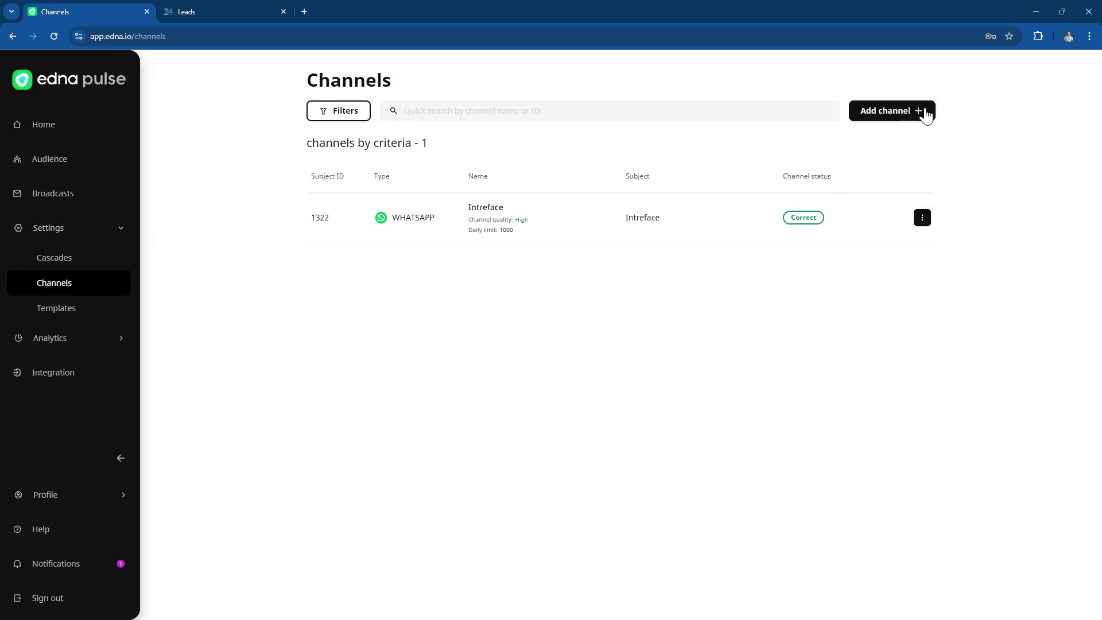
pyautogui.click(910, 115)
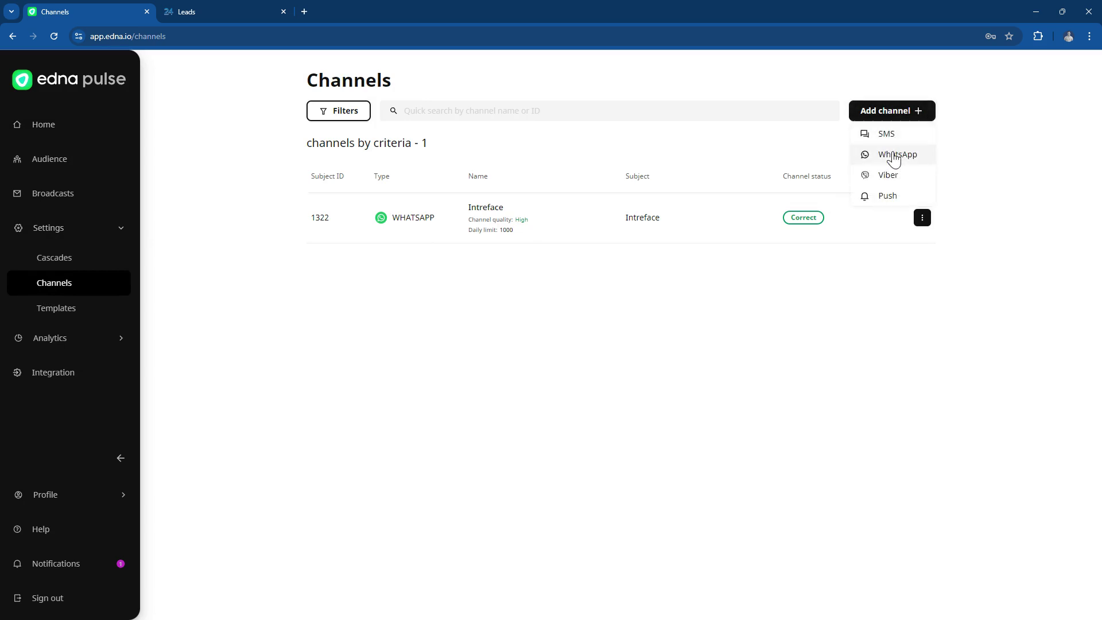
pyautogui.click(897, 155)
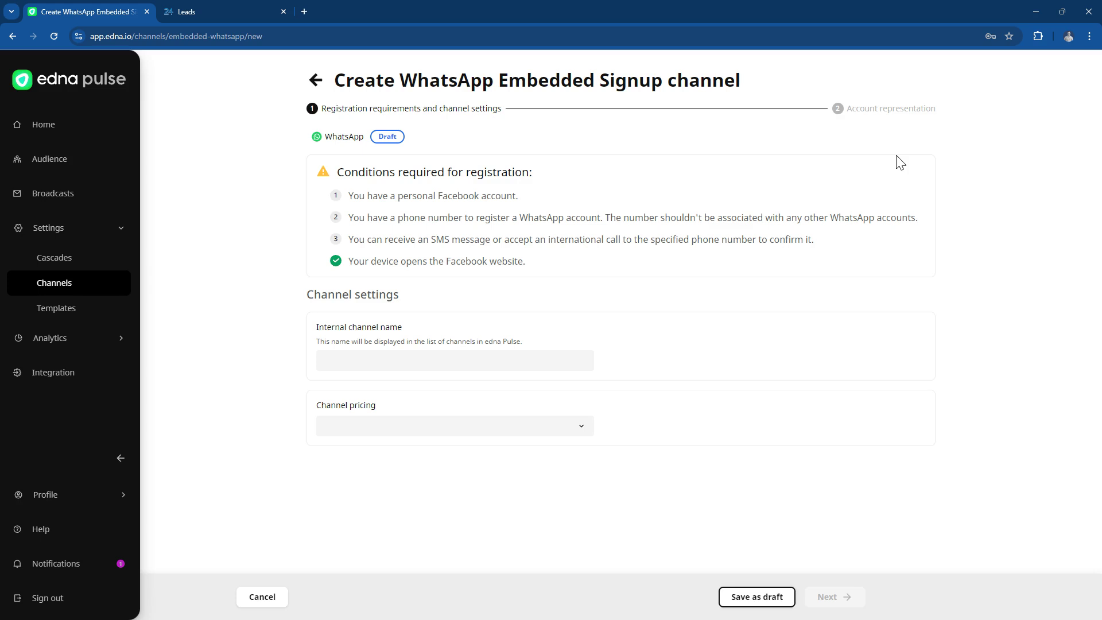
# - Name the channel 'Intreface', choose PILOT pricing and continue to Account representation
pyautogui.click(362, 359)
pyautogui.click(323, 360)
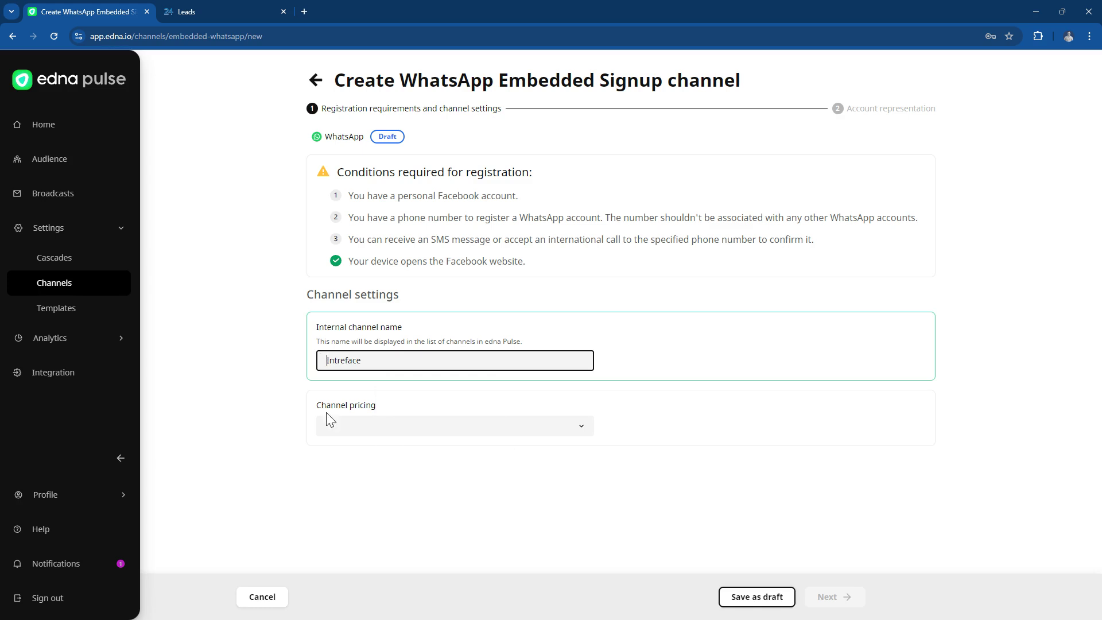
pyautogui.click(389, 425)
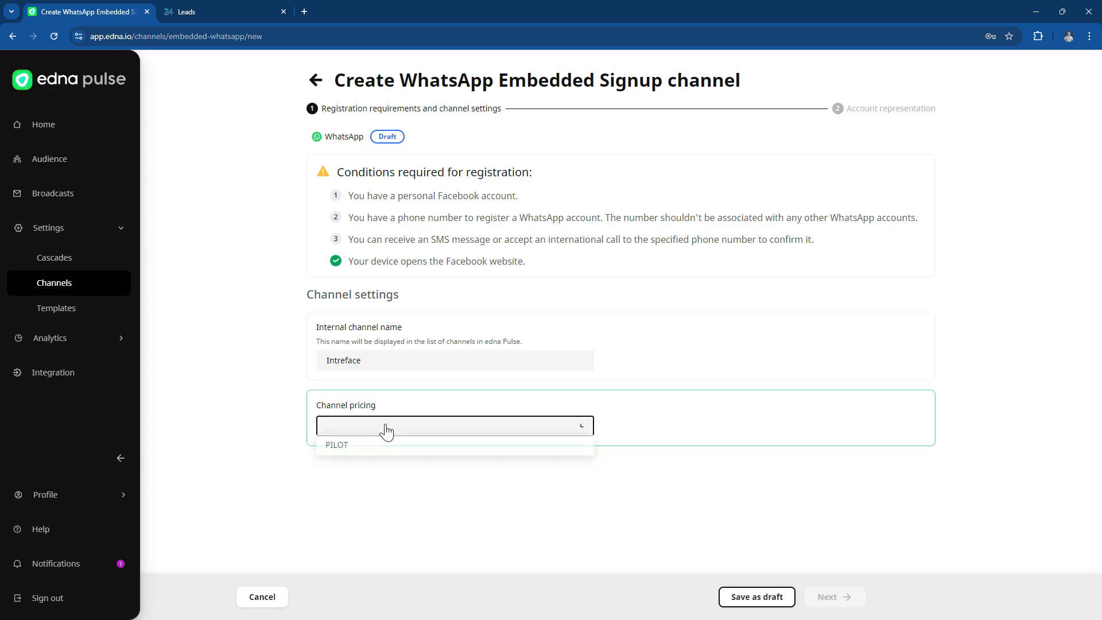
pyautogui.click(350, 445)
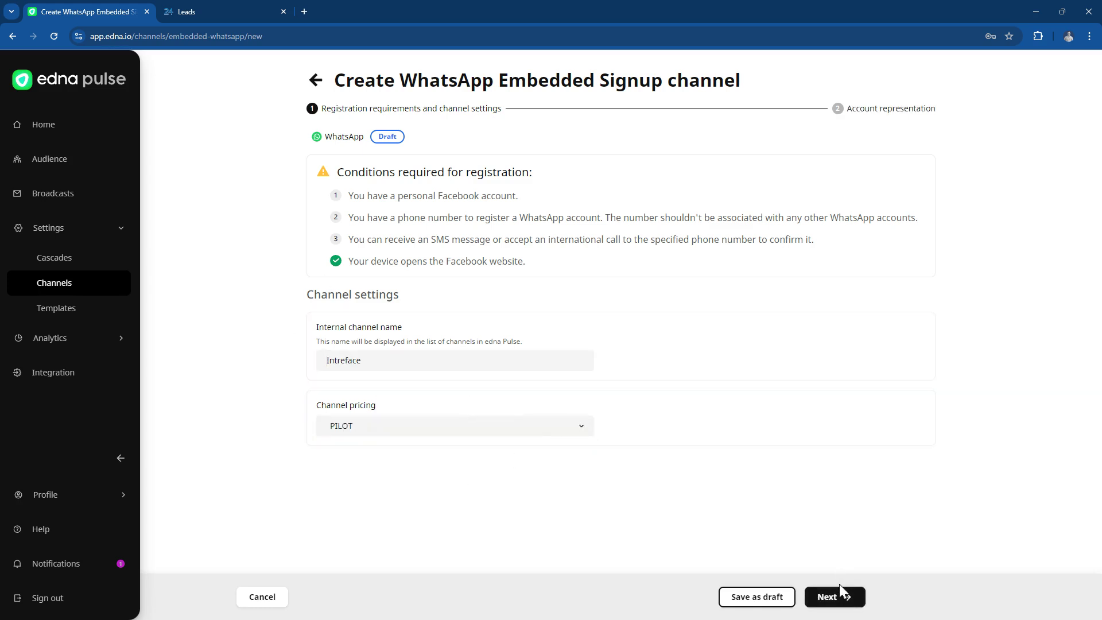
pyautogui.click(837, 597)
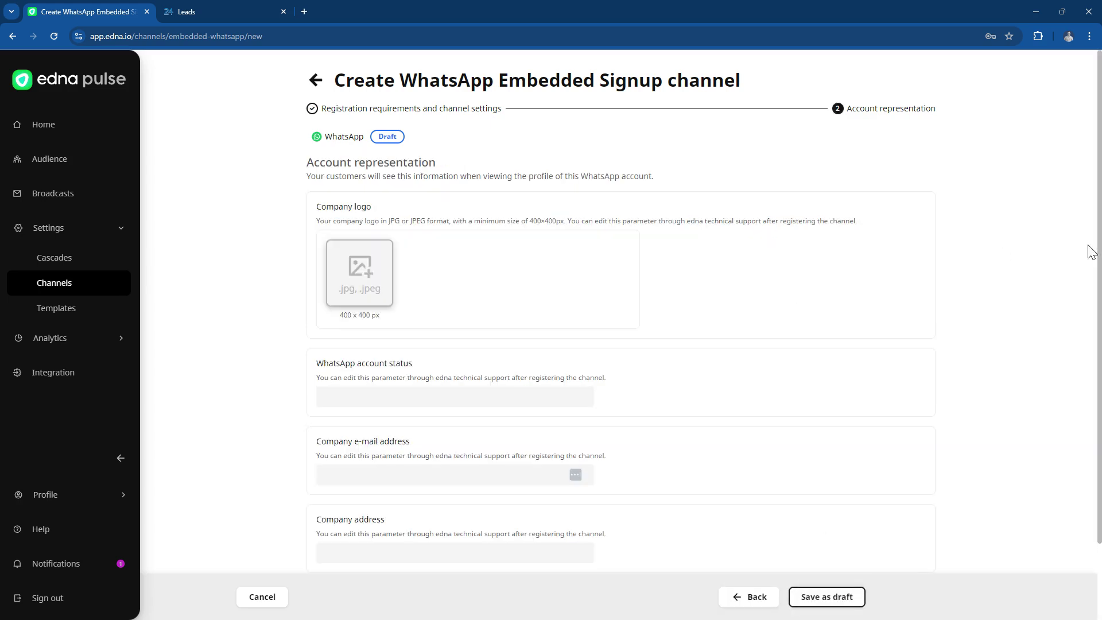
# - Scroll through Account representation, then go back to the Channels list showing Intreface
pyautogui.moveTo(1099, 252); pyautogui.dragTo(1097, 287)
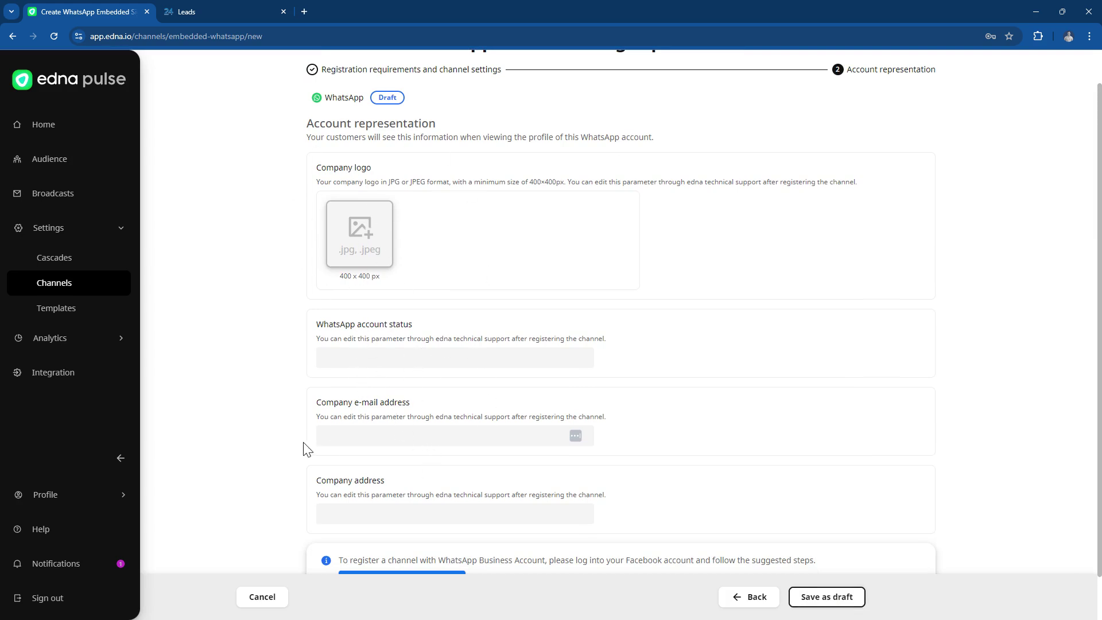
pyautogui.scroll(-2, 1097, 383)
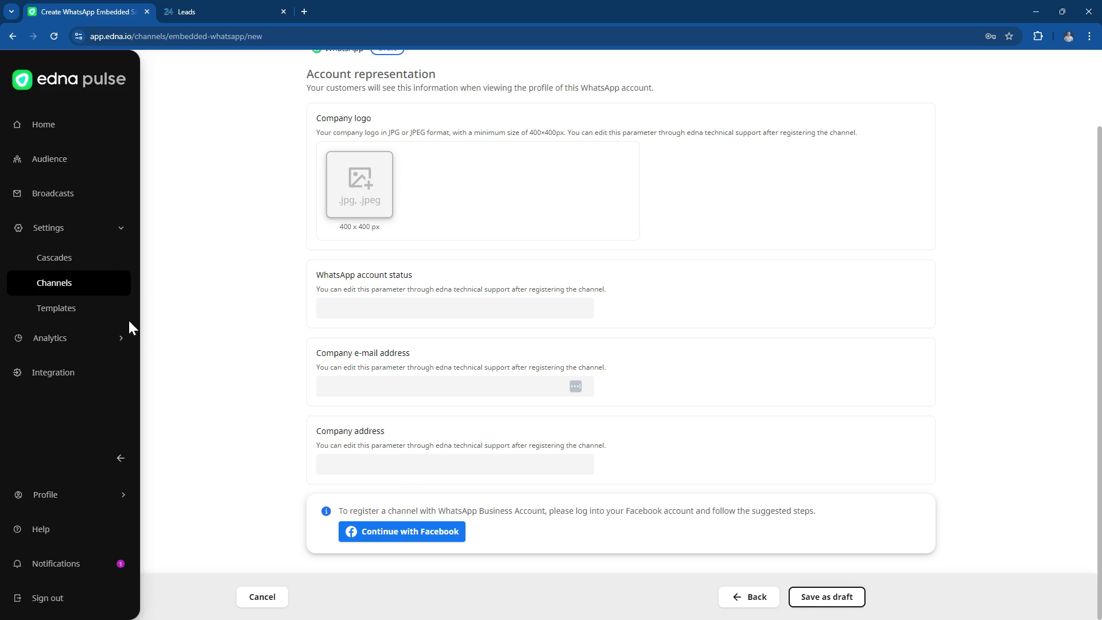
pyautogui.click(60, 286)
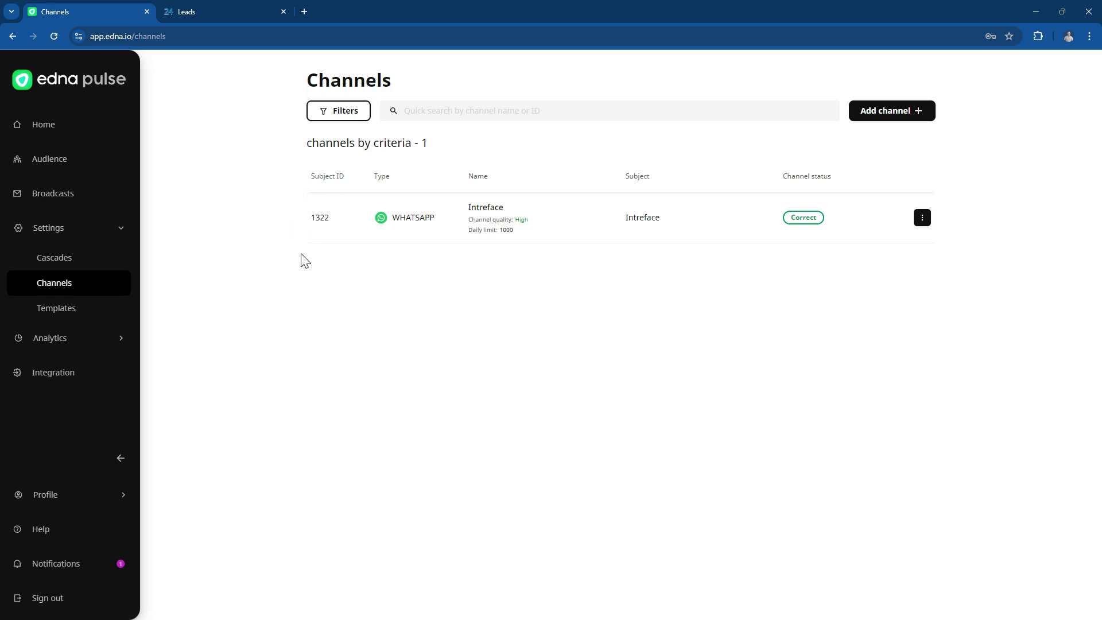
# - From the Leads board, create Open Channel 31 for the Edna.io WhatsApp connector in Contact Center
pyautogui.click(227, 16)
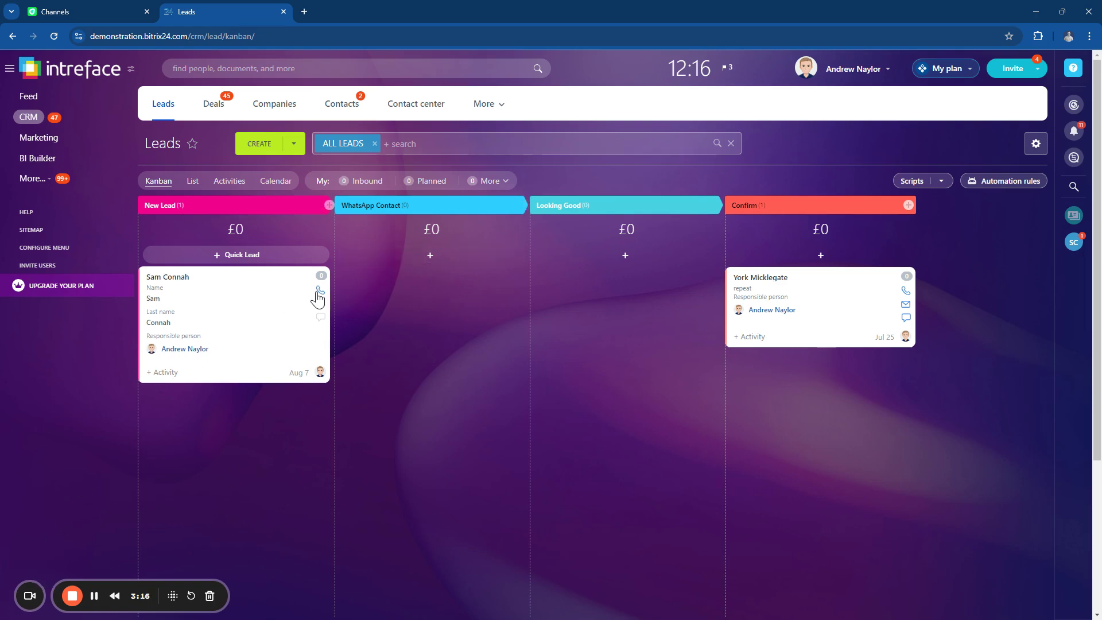
pyautogui.click(396, 105)
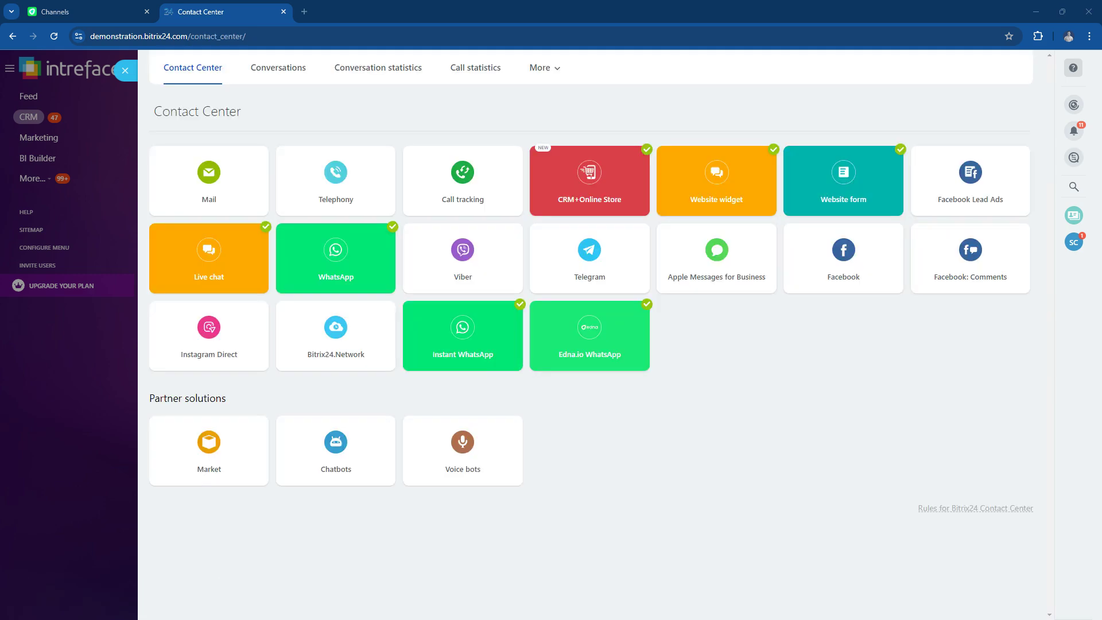
pyautogui.click(593, 352)
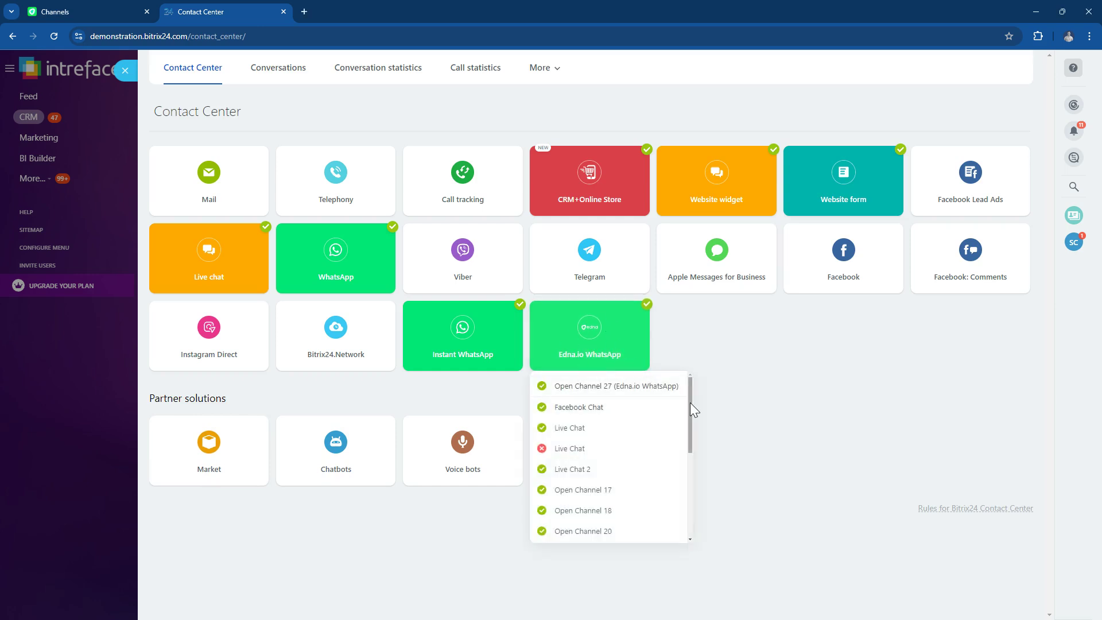
pyautogui.moveTo(691, 404); pyautogui.dragTo(703, 501)
pyautogui.click(574, 528)
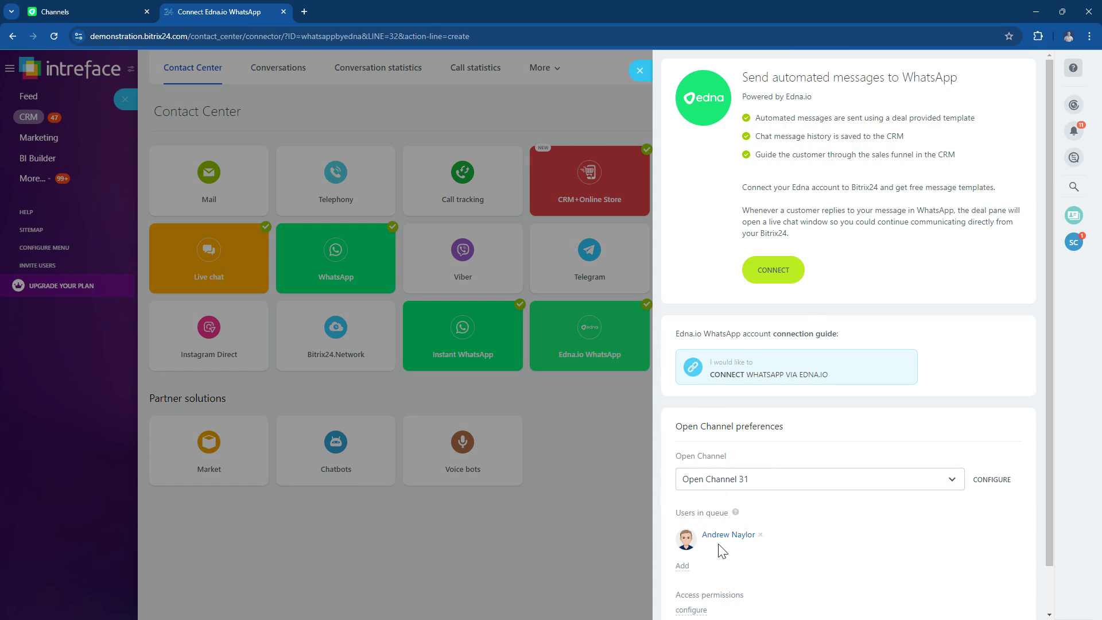
# - Leave the user queue unchanged and bring up the Edna.io API key and Sender ID form
pyautogui.click(683, 572)
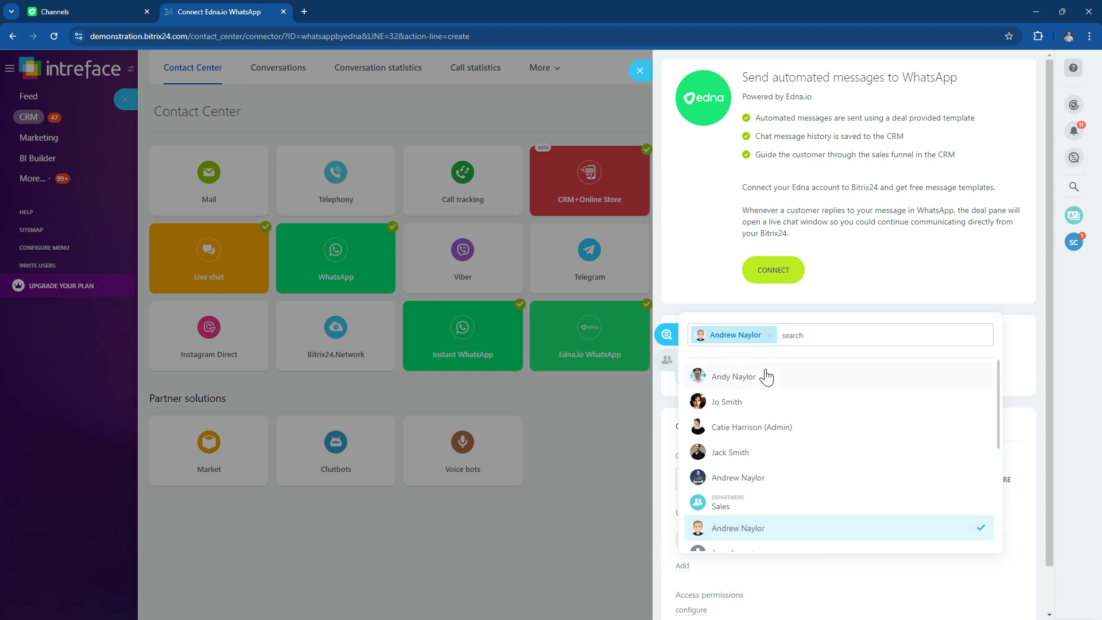
pyautogui.click(789, 574)
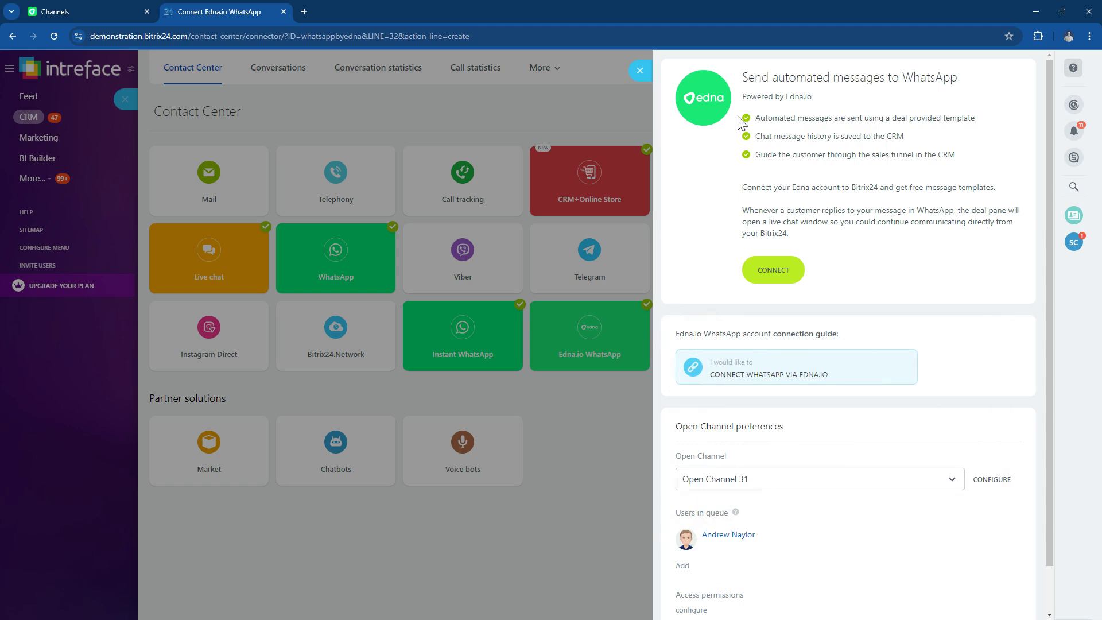
pyautogui.click(768, 283)
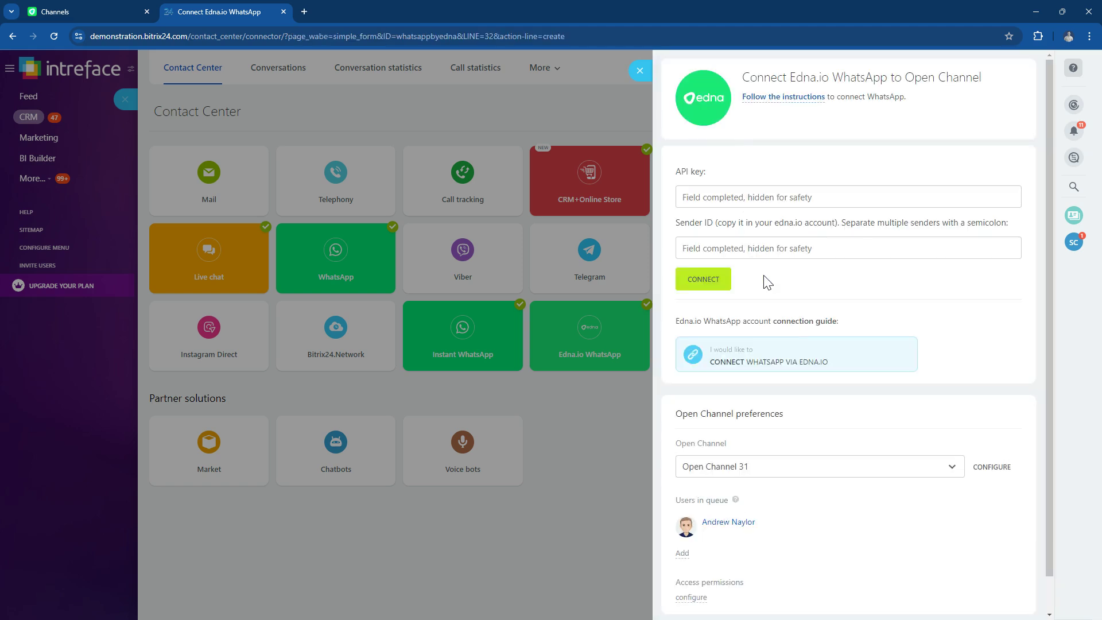
# - Copy the Intreface channel's Subject ID from edna Pulse into the Sender ID field
pyautogui.click(703, 279)
pyautogui.moveTo(717, 175); pyautogui.dragTo(677, 177)
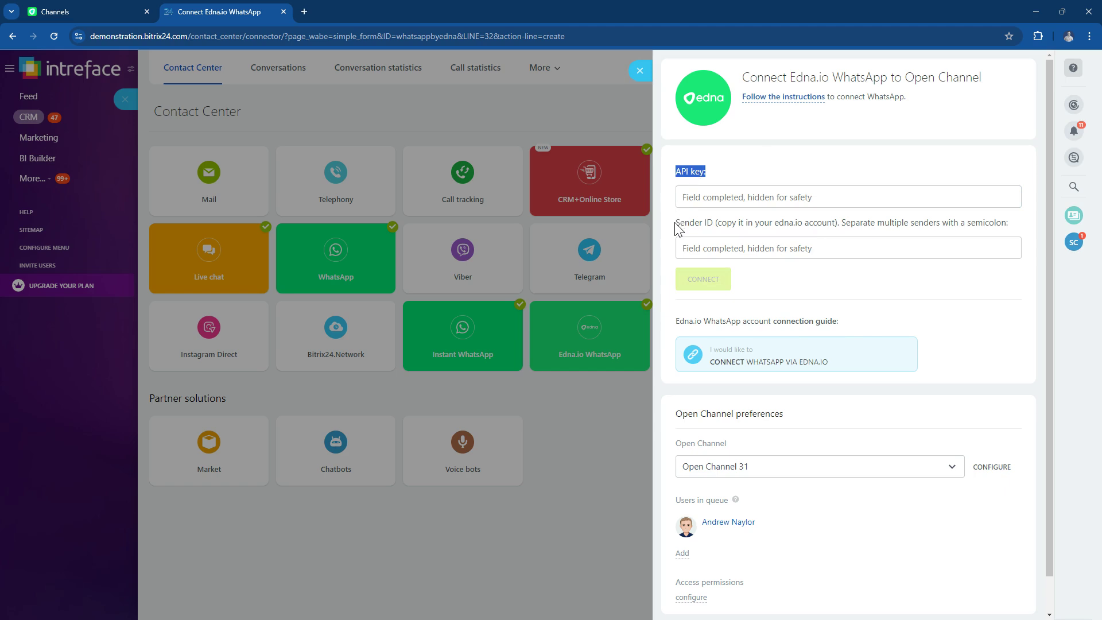
pyautogui.moveTo(676, 224); pyautogui.dragTo(715, 228)
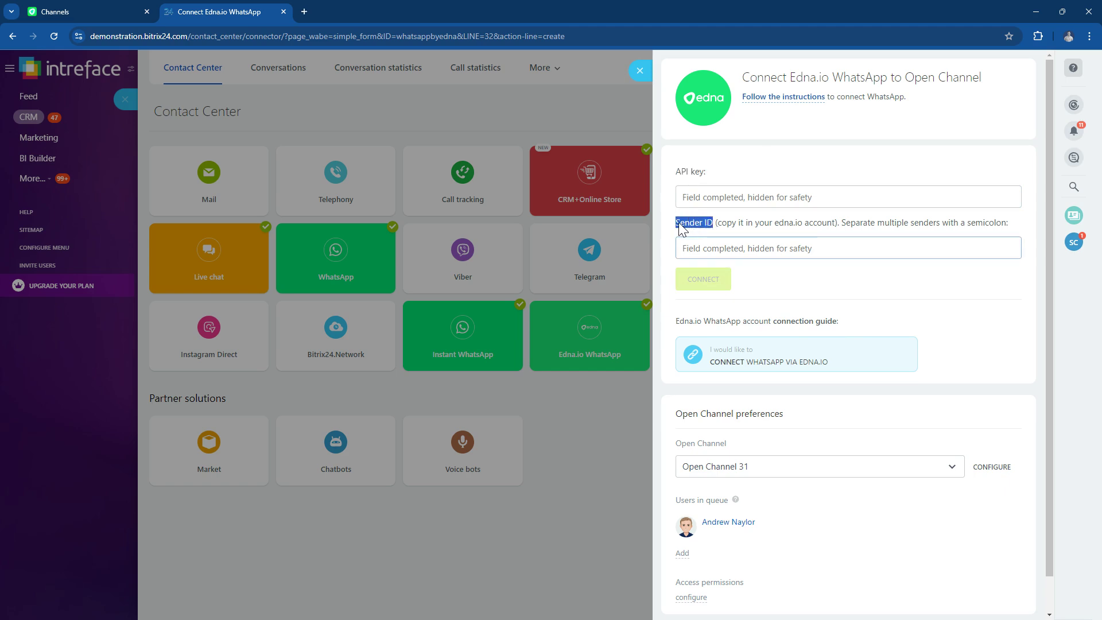
pyautogui.click(101, 17)
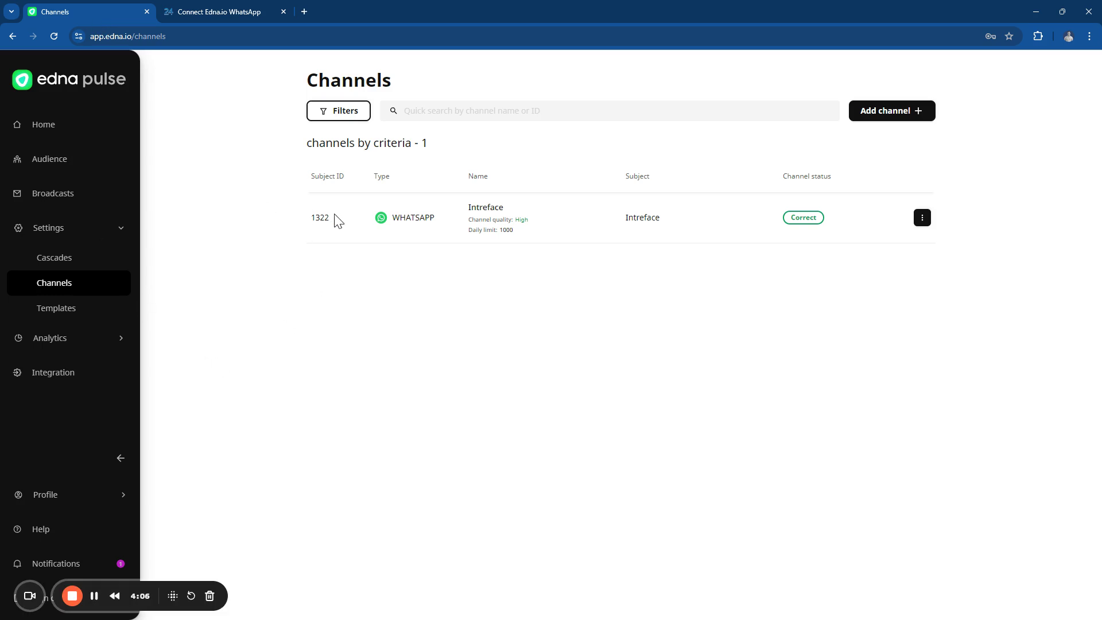
pyautogui.moveTo(331, 218); pyautogui.dragTo(314, 218)
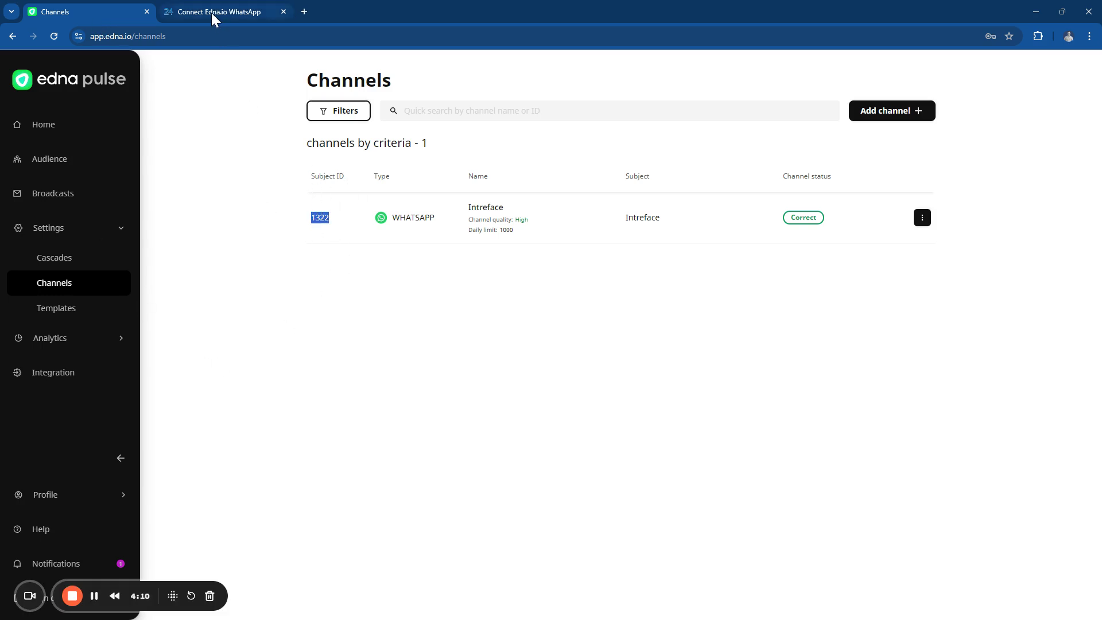
pyautogui.click(213, 14)
pyautogui.click(688, 248)
pyautogui.write('1322')
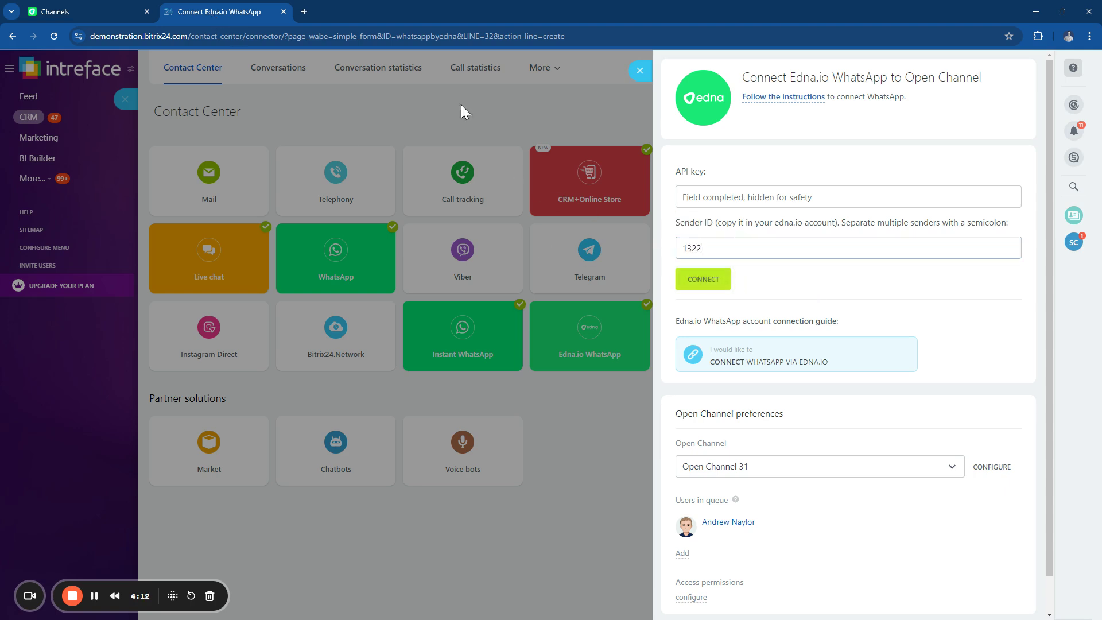
# - Paste the API key from edna Pulse Integration settings, connect Edna.io WhatsApp, and close the panel
pyautogui.click(80, 14)
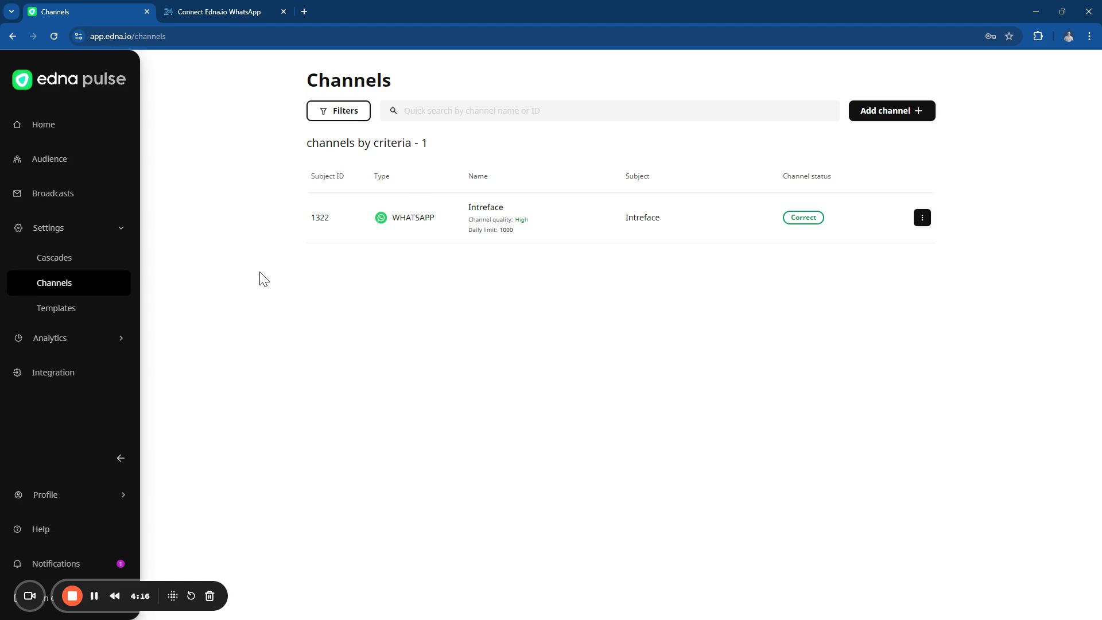
pyautogui.click(61, 373)
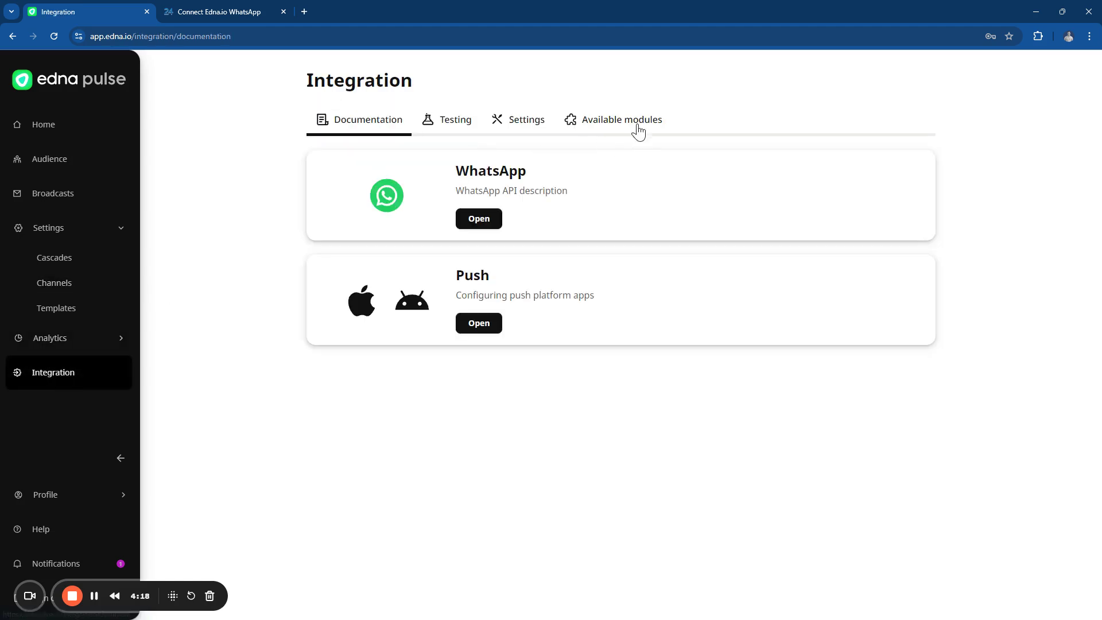
pyautogui.click(518, 130)
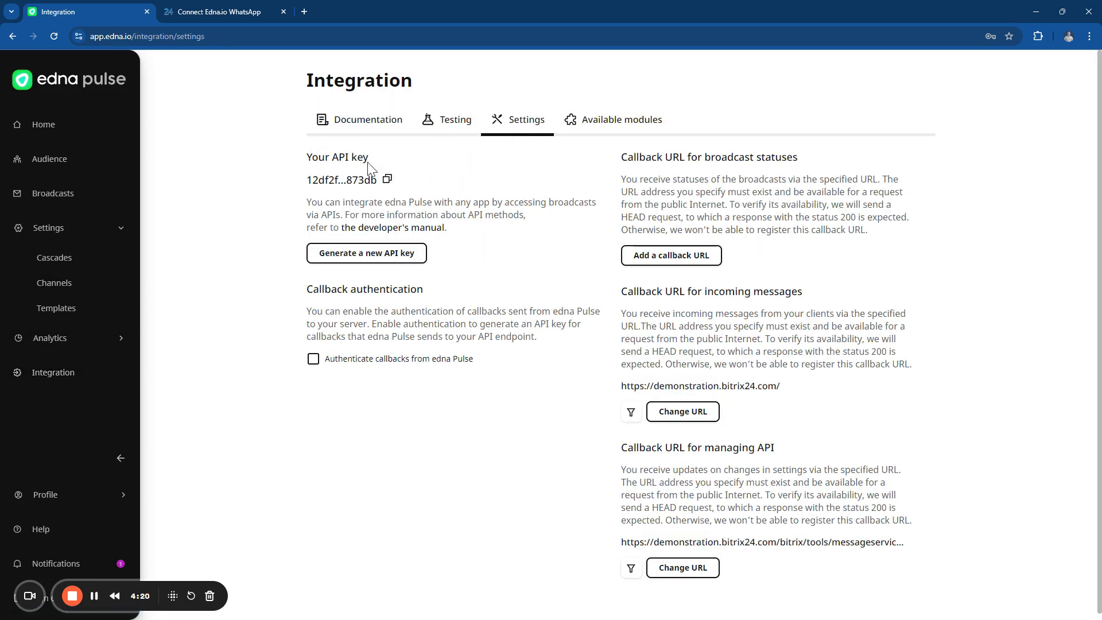
pyautogui.click(207, 12)
pyautogui.click(728, 190)
pyautogui.hotkey('ctrl', 'v')
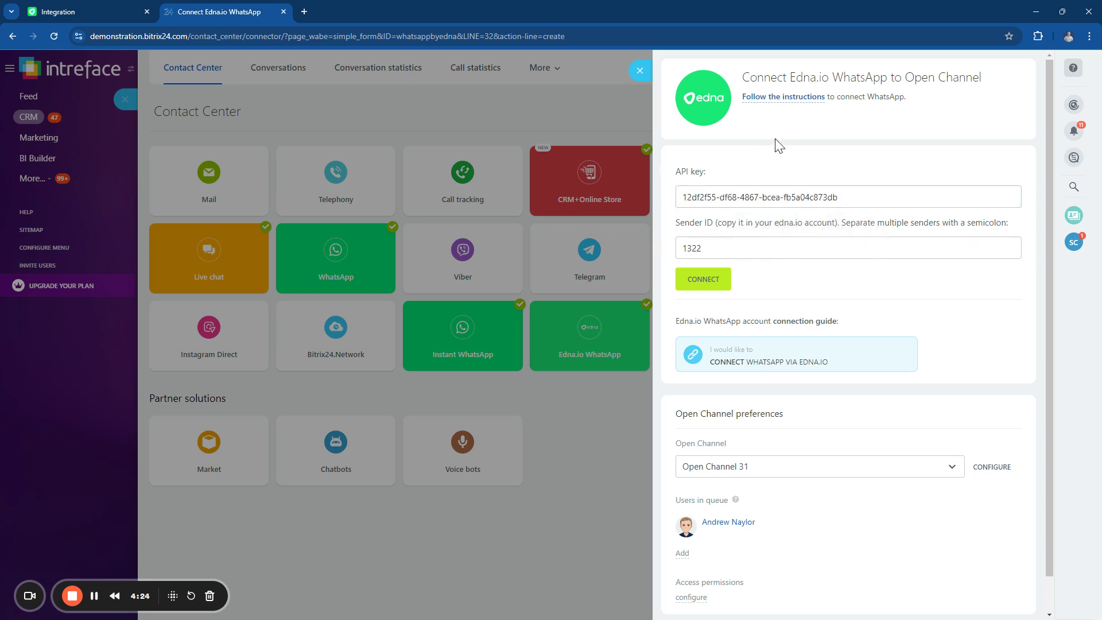
pyautogui.moveTo(1050, 404); pyautogui.dragTo(1048, 497)
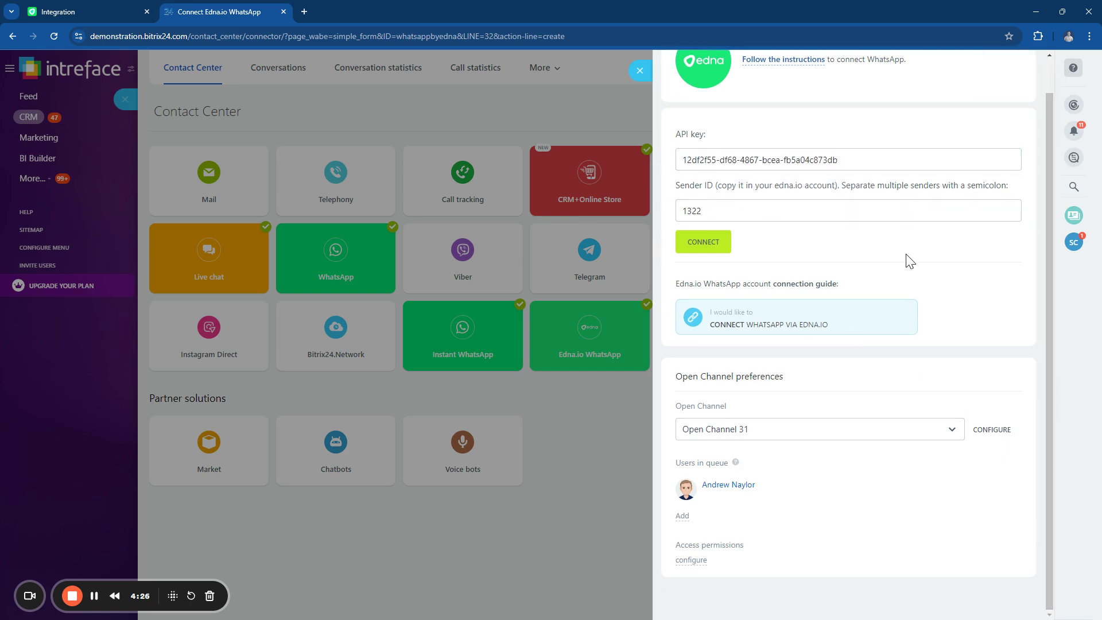
pyautogui.click(703, 243)
pyautogui.click(640, 70)
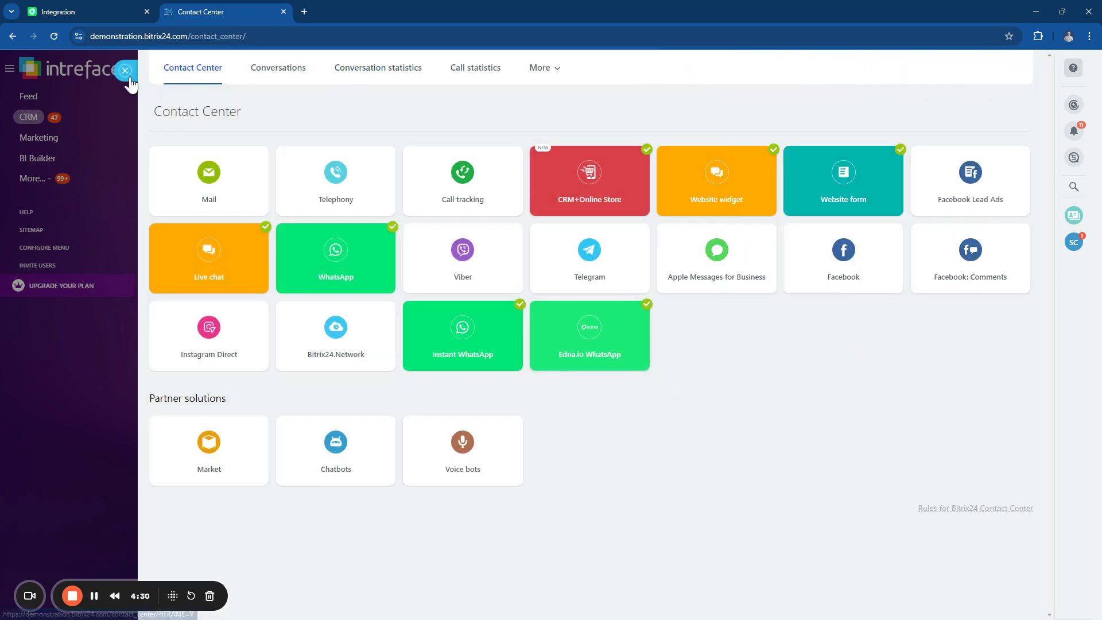
# - Return to the Leads board, open the lead's record and its WhatsApp Message templates list
pyautogui.click(125, 70)
pyautogui.click(229, 298)
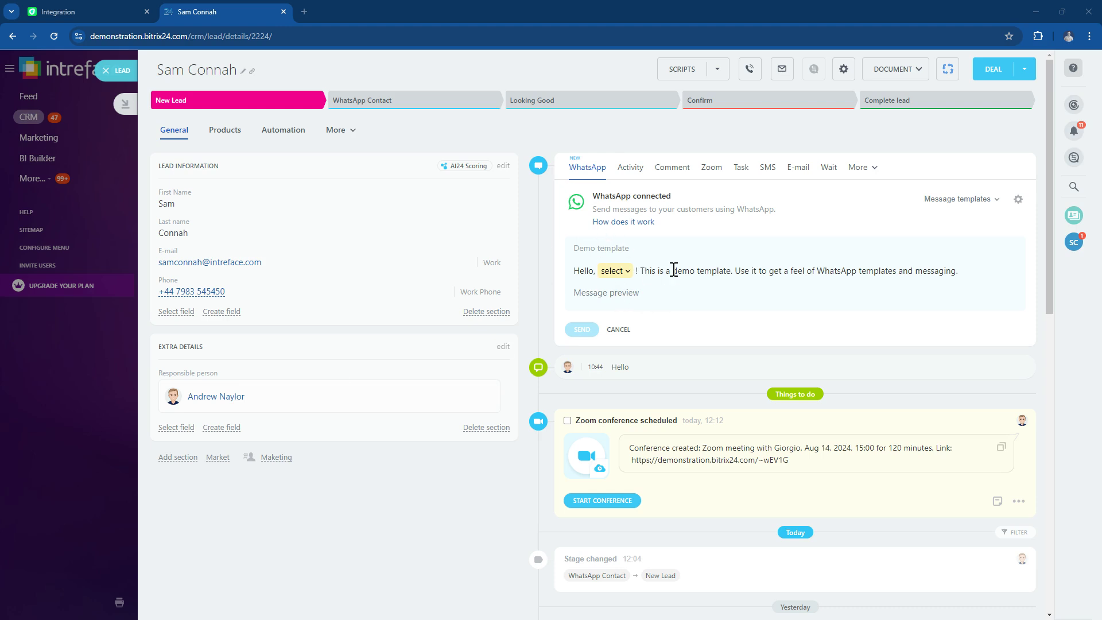
pyautogui.click(993, 201)
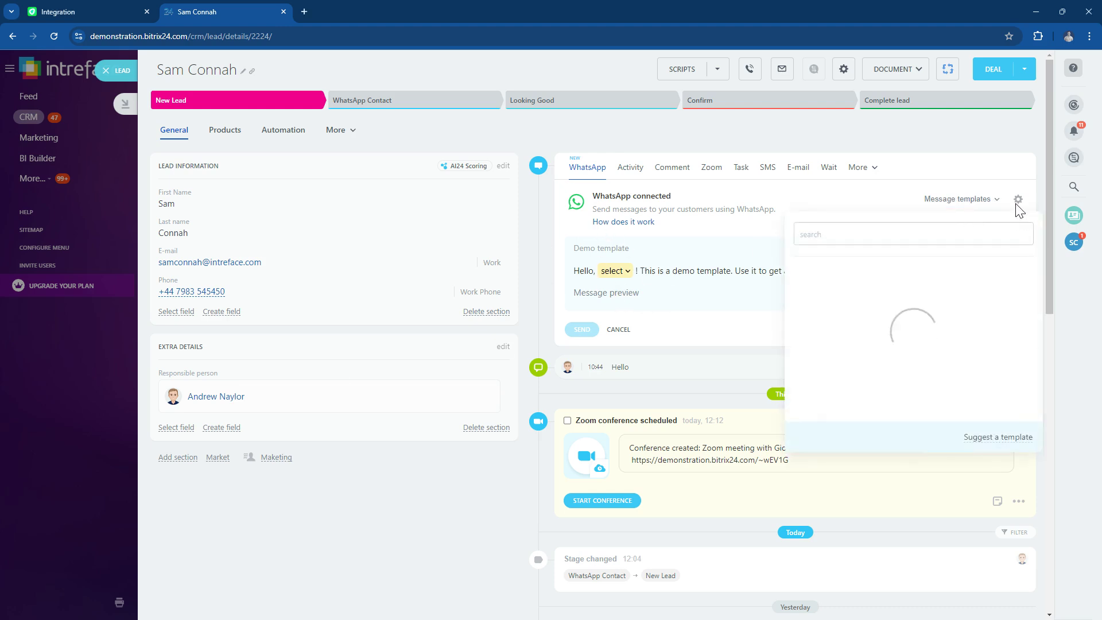
# - Confirm Intreface is the WhatsApp sender, then browse the Message templates list
pyautogui.click(1018, 199)
pyautogui.moveTo(995, 263)
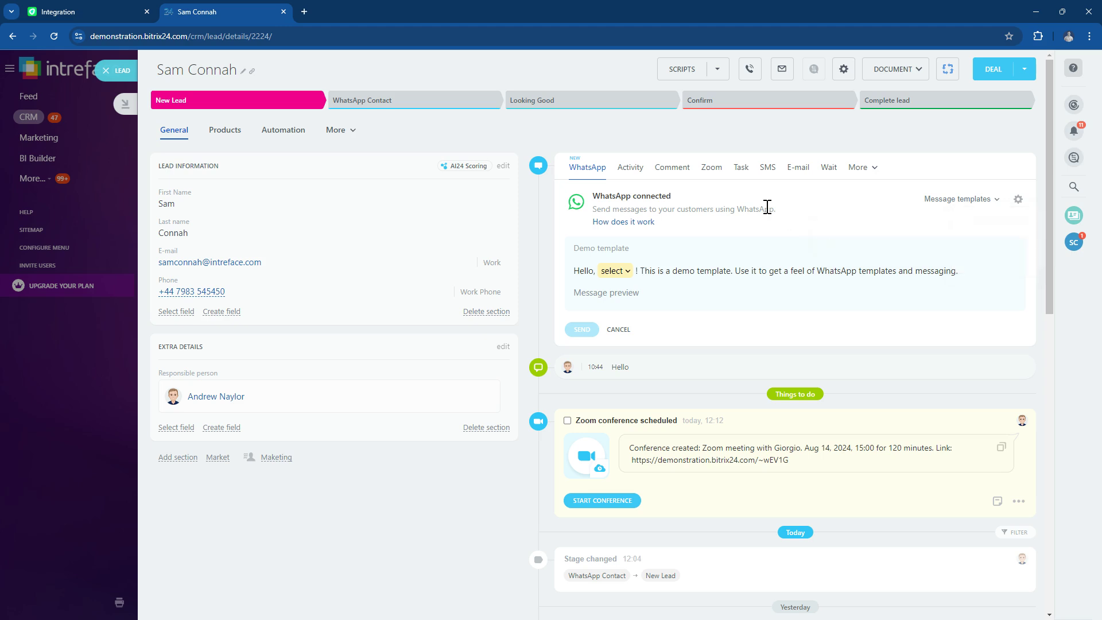
pyautogui.click(951, 200)
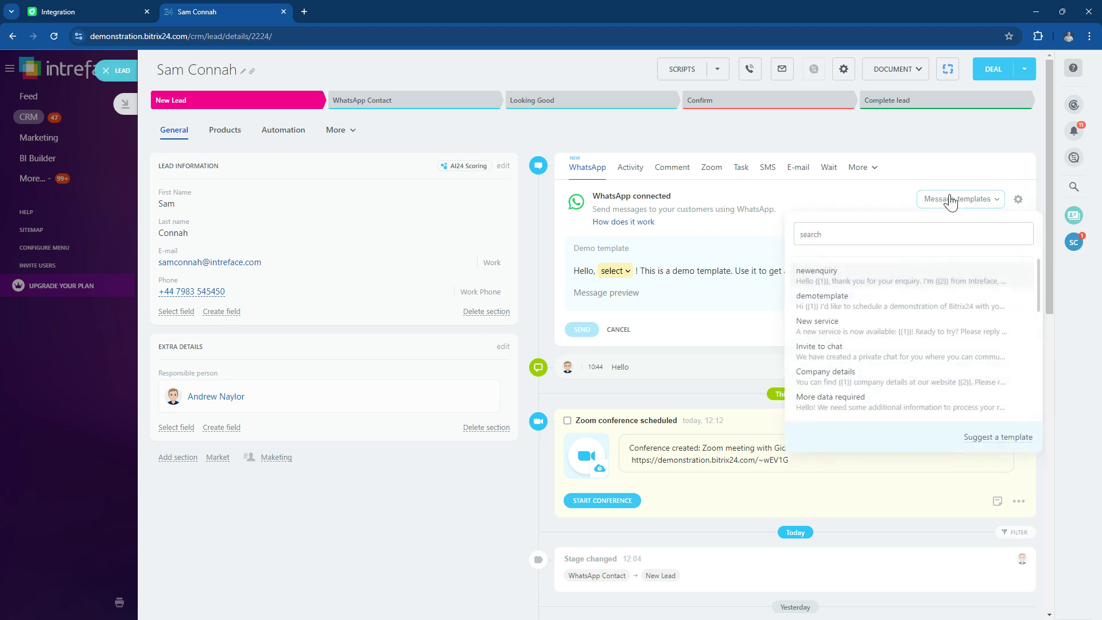
pyautogui.moveTo(1040, 277)
pyautogui.mouseDown()
pyautogui.moveTo(1033, 374)
pyautogui.moveTo(1025, 273)
pyautogui.mouseUp()
# - Load the newenquiry template, keeping Lead: First name as the greeting placeholder
pyautogui.click(845, 283)
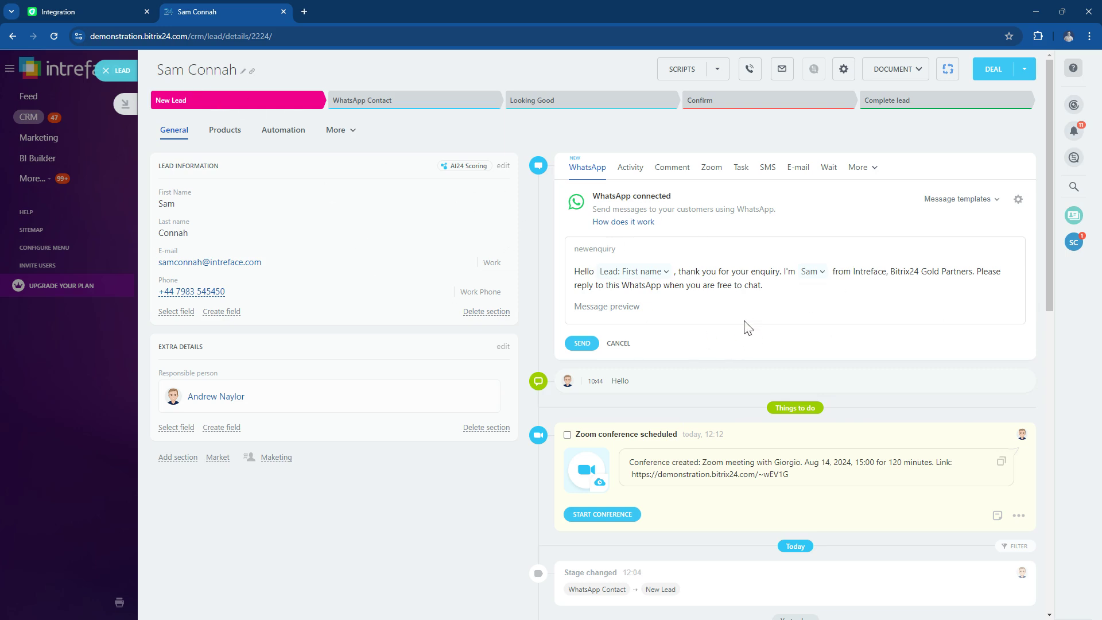
pyautogui.click(661, 281)
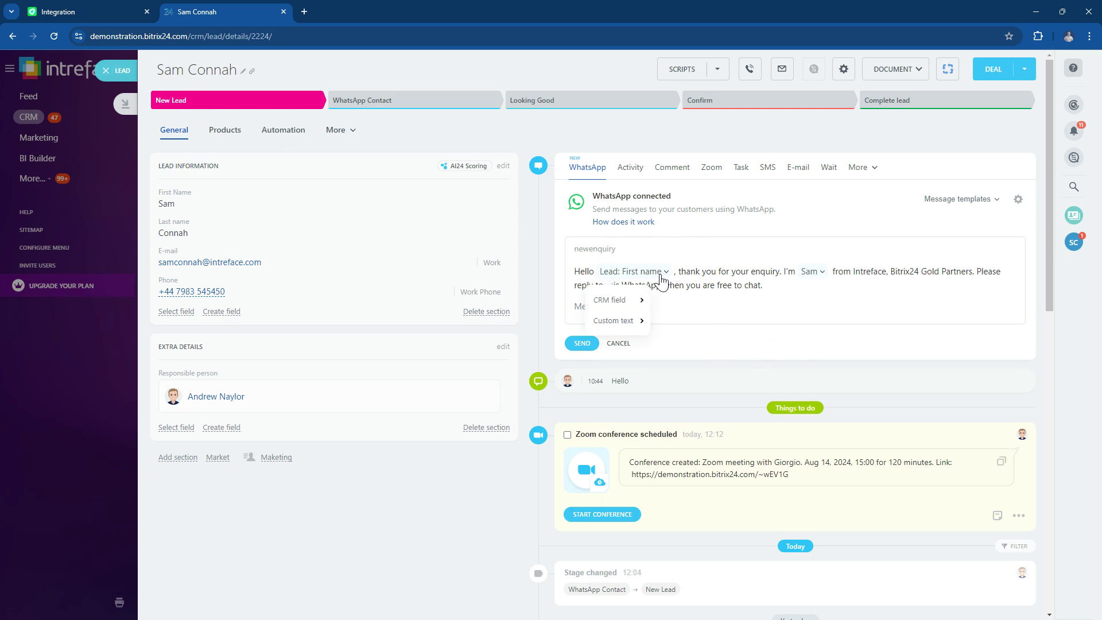
pyautogui.click(634, 302)
pyautogui.click(631, 347)
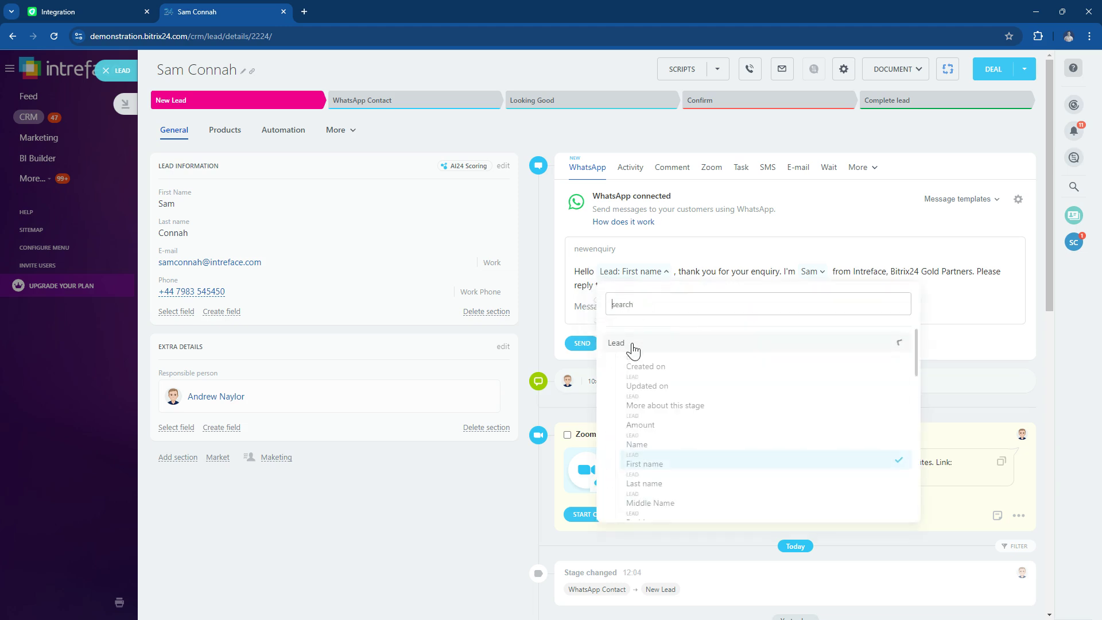
pyautogui.click(678, 464)
# - Replace the fixed sender-name placeholder with CRM field Responsible person > First name
pyautogui.click(811, 272)
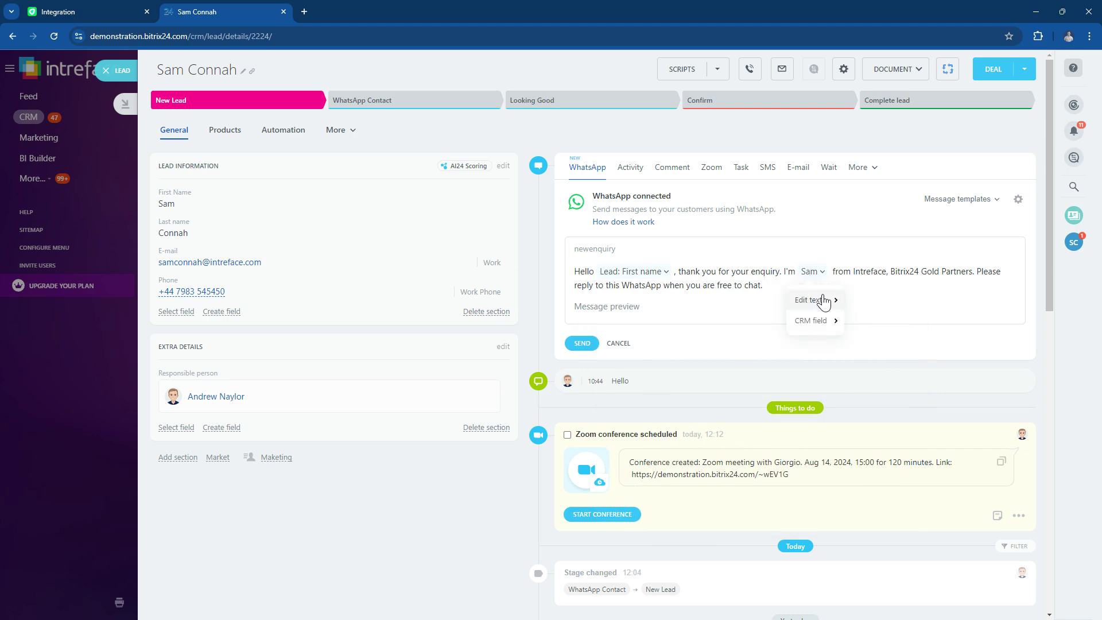
pyautogui.click(823, 300)
pyautogui.moveTo(823, 295); pyautogui.dragTo(798, 296)
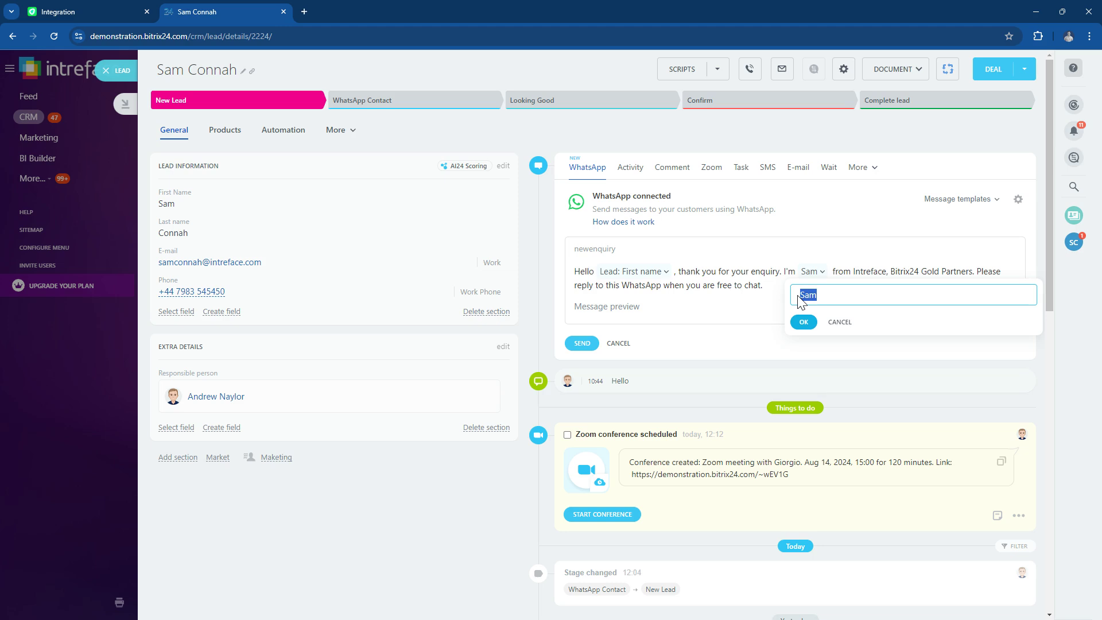
pyautogui.press('BackSpace')
pyautogui.click(844, 323)
pyautogui.click(826, 280)
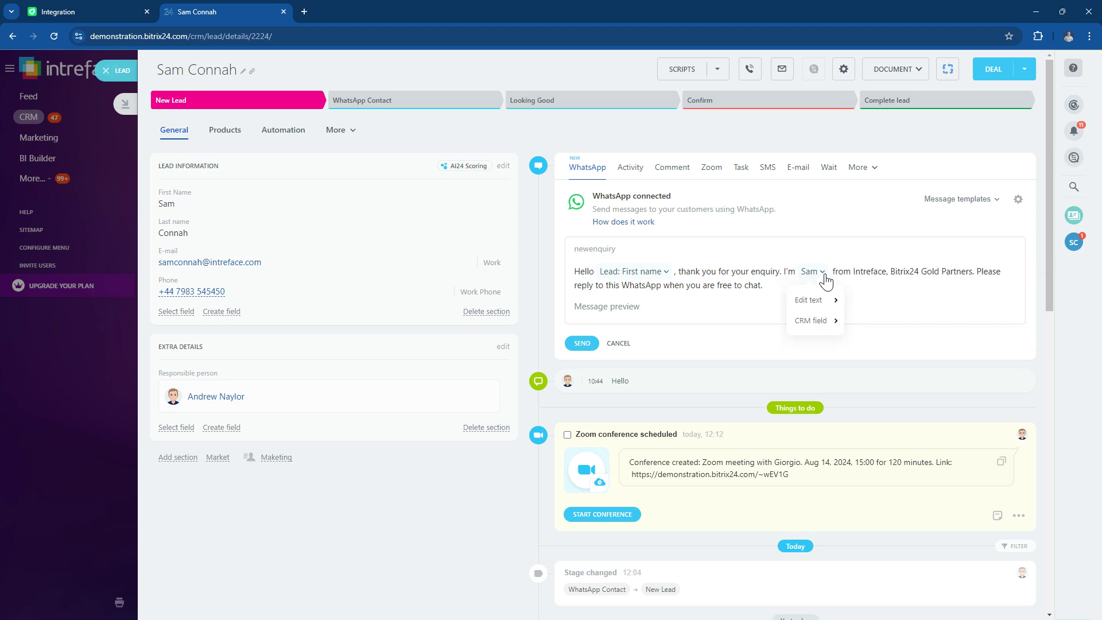
pyautogui.click(825, 321)
pyautogui.write('respo')
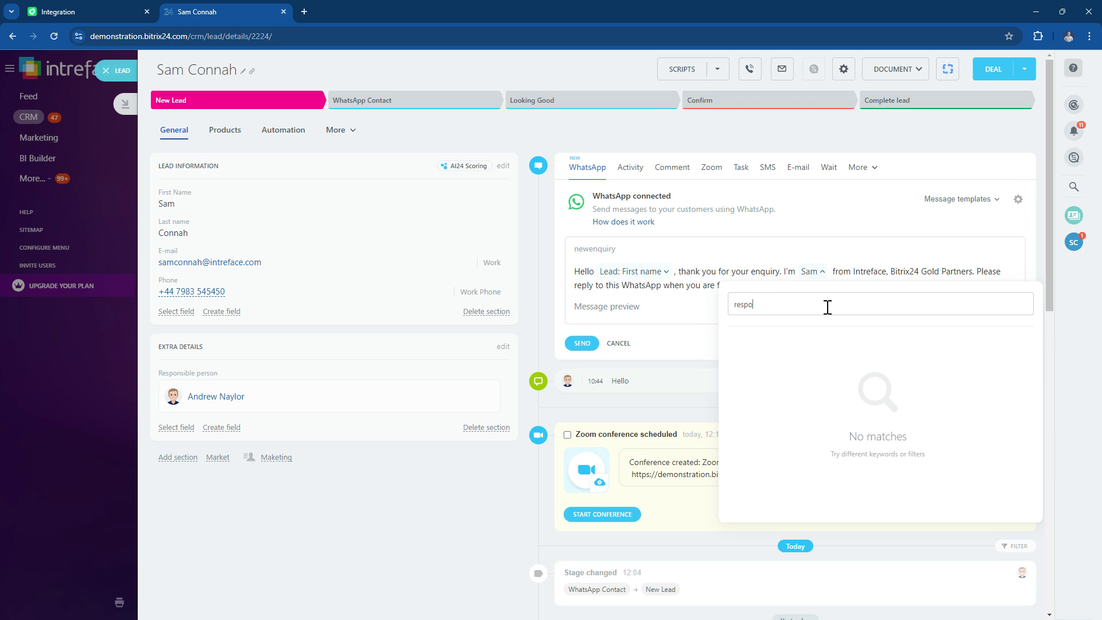
pyautogui.press('BackSpace')
pyautogui.press('BackSpace')
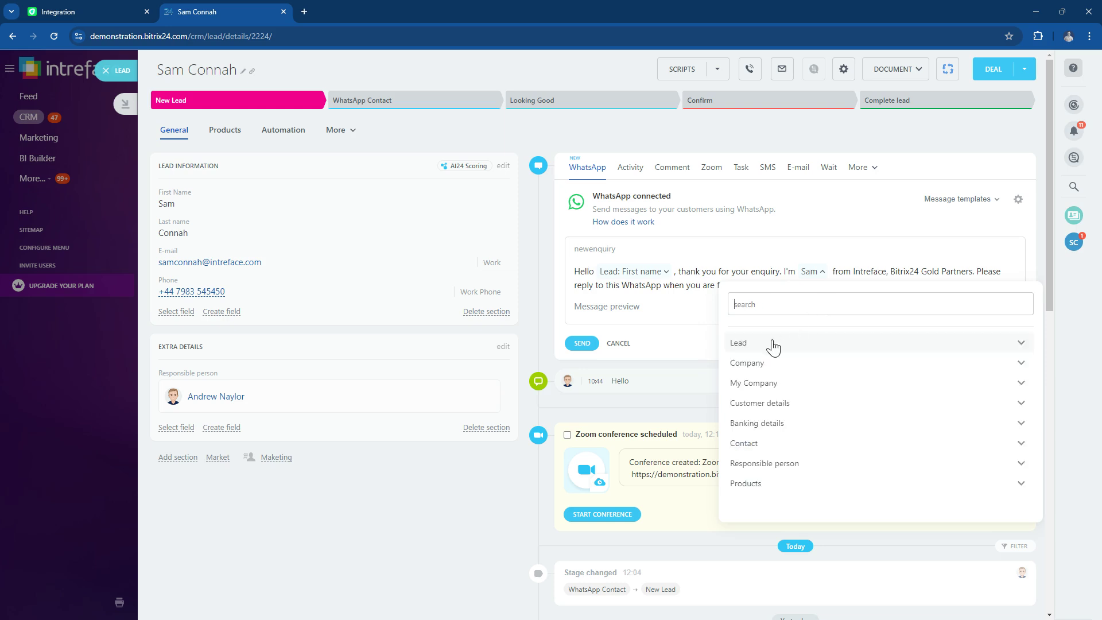
pyautogui.click(1006, 463)
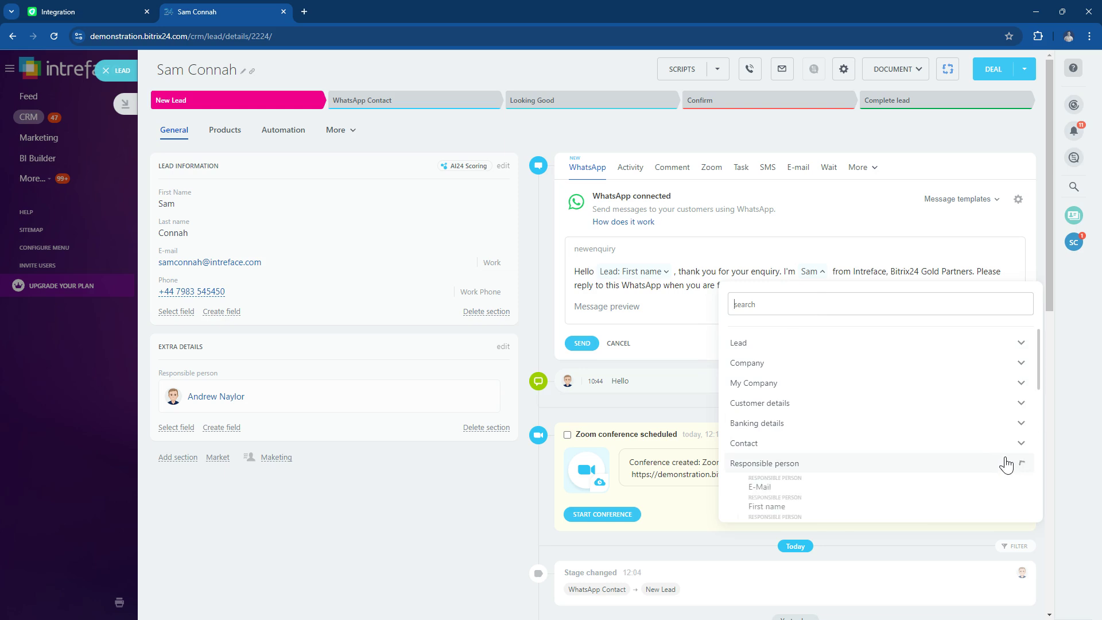
pyautogui.click(790, 508)
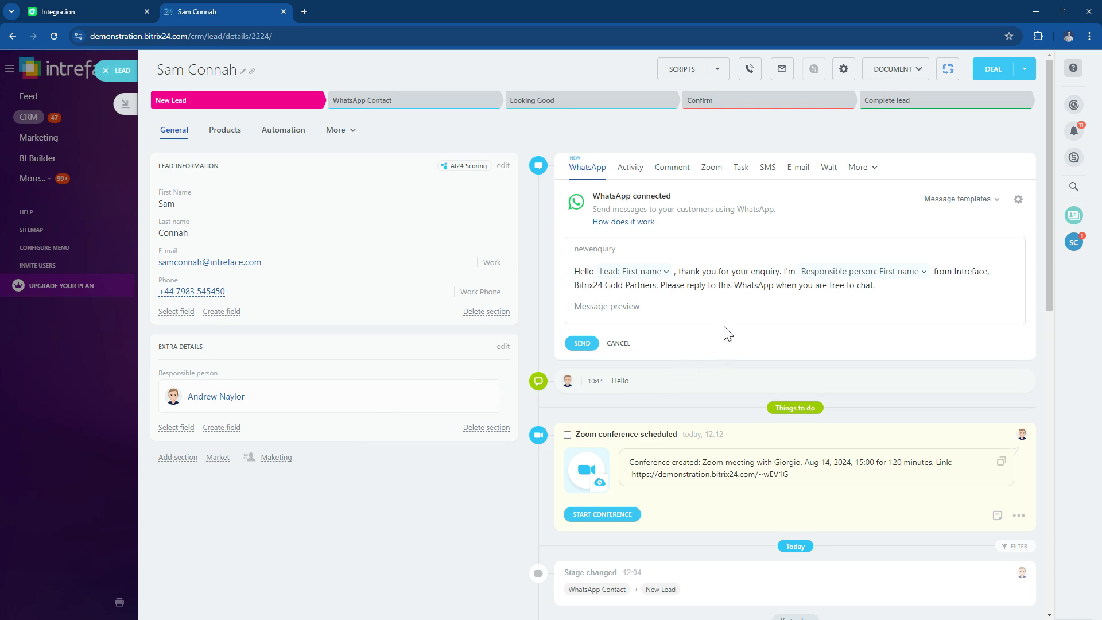
# - Preview the newenquiry message, send it, and scroll the timeline to the delivered entry
pyautogui.click(621, 314)
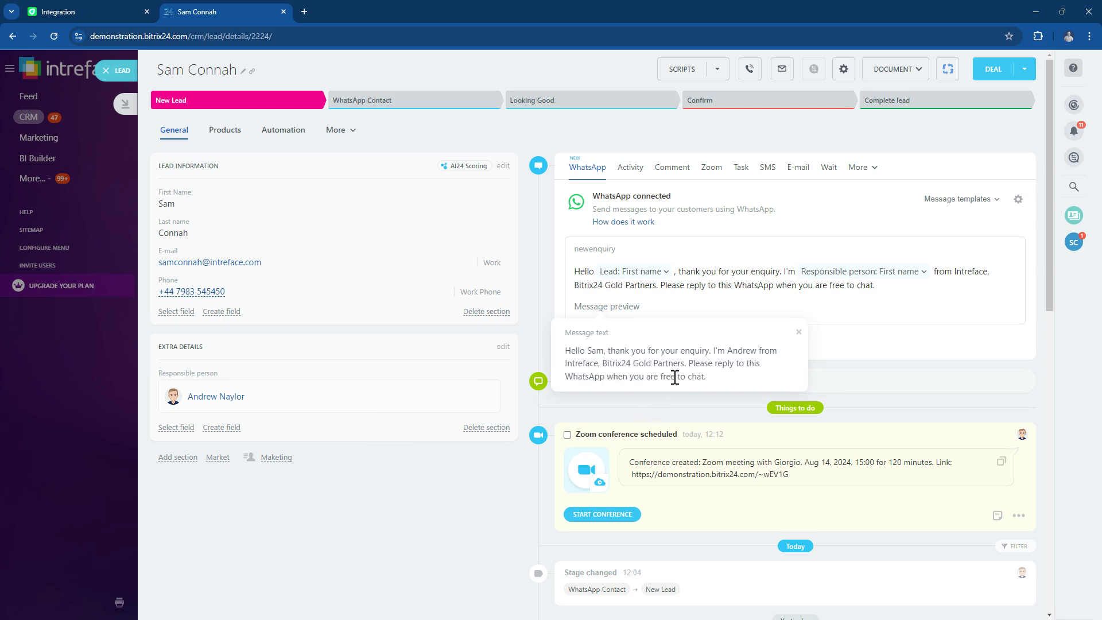
pyautogui.click(798, 332)
pyautogui.click(585, 344)
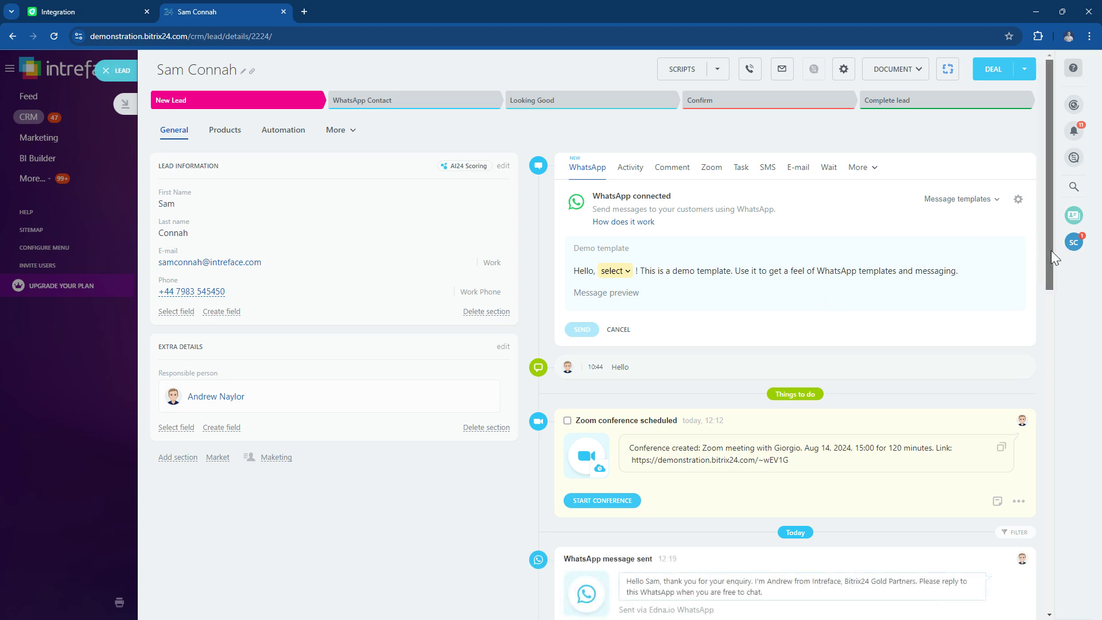
pyautogui.moveTo(1051, 252); pyautogui.dragTo(1049, 298)
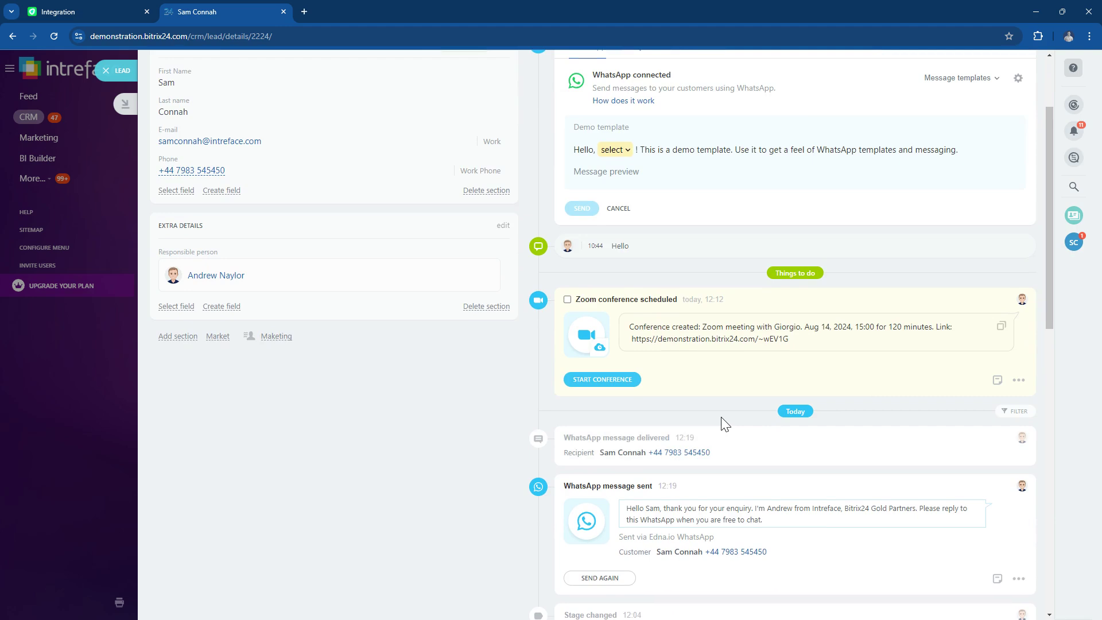
pyautogui.moveTo(1048, 312); pyautogui.dragTo(1046, 348)
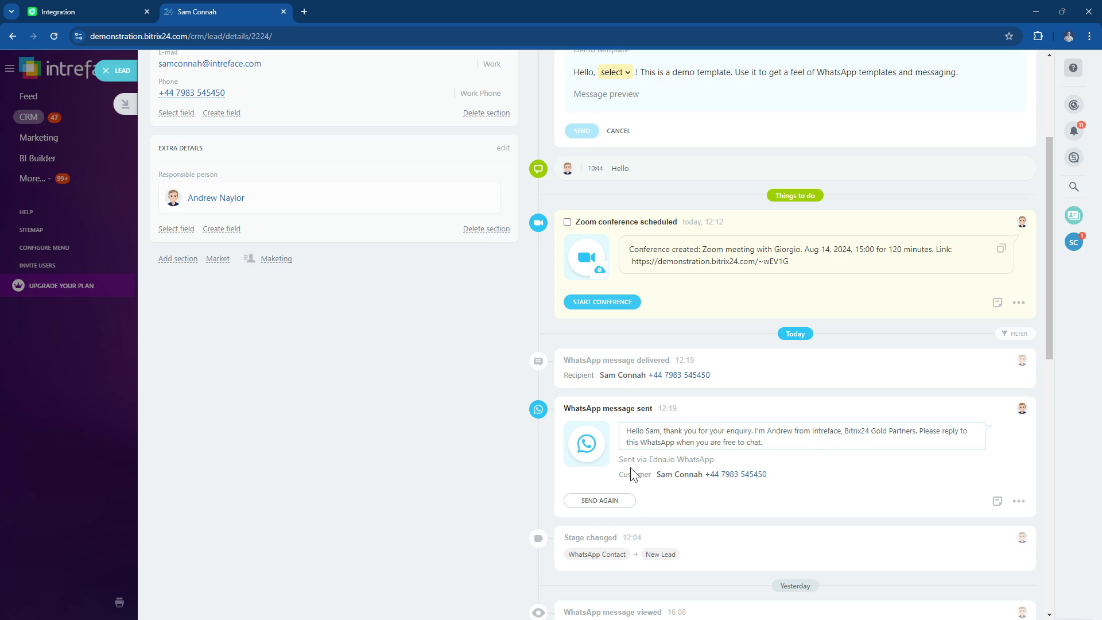
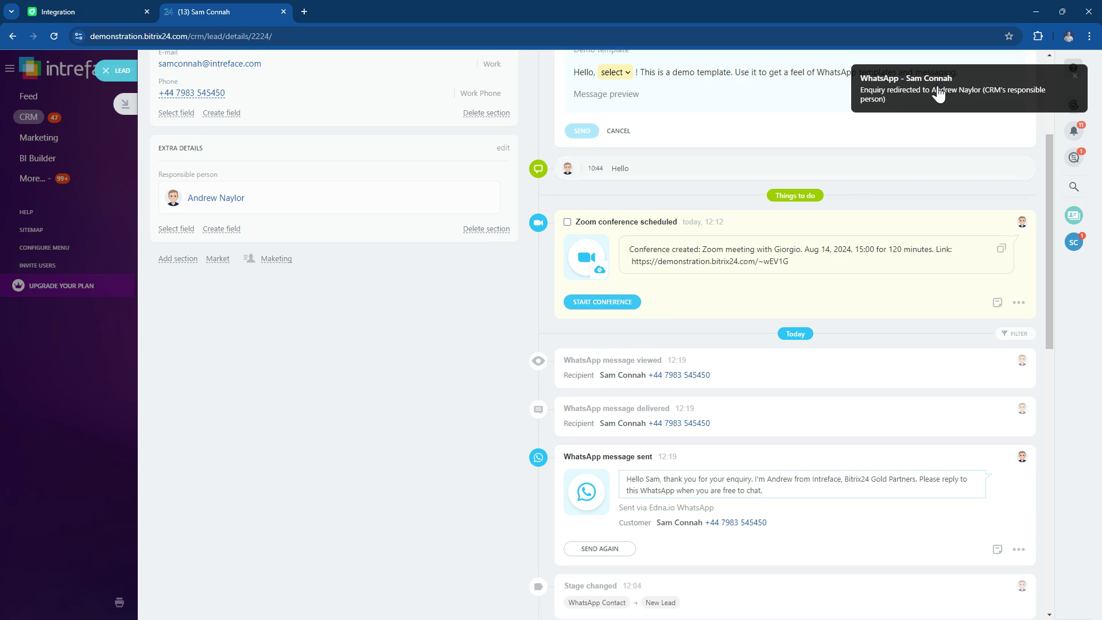
# - Take over the lead's WhatsApp chat and send the reply 'Great, how can I help with your enquiry?'
pyautogui.click(938, 92)
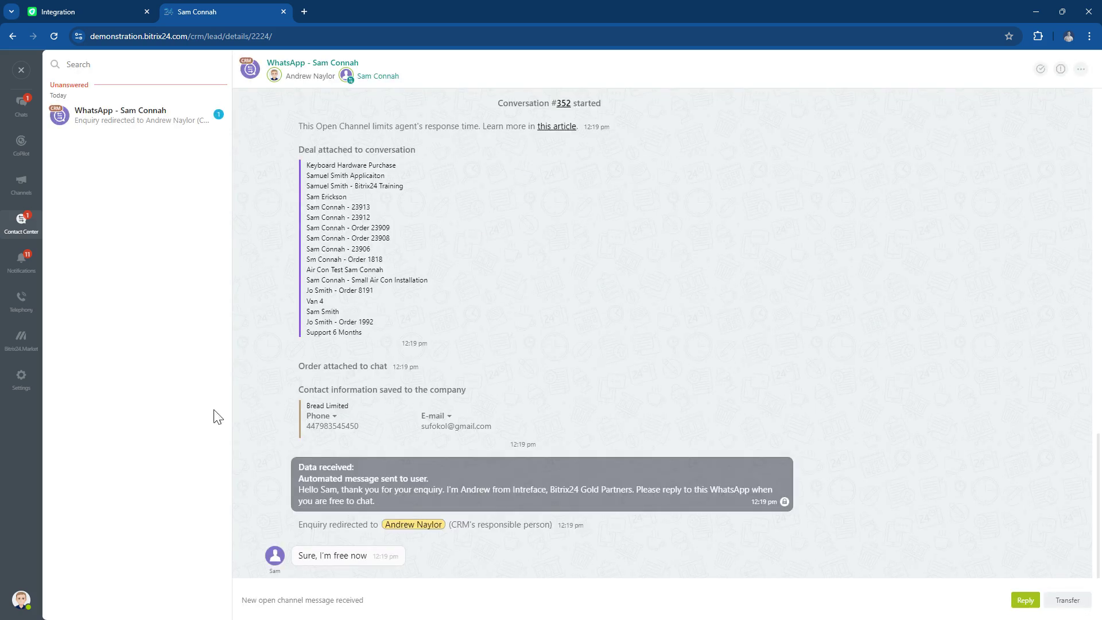
pyautogui.moveTo(380, 502)
pyautogui.mouseDown()
pyautogui.moveTo(311, 485)
pyautogui.moveTo(377, 498)
pyautogui.mouseUp()
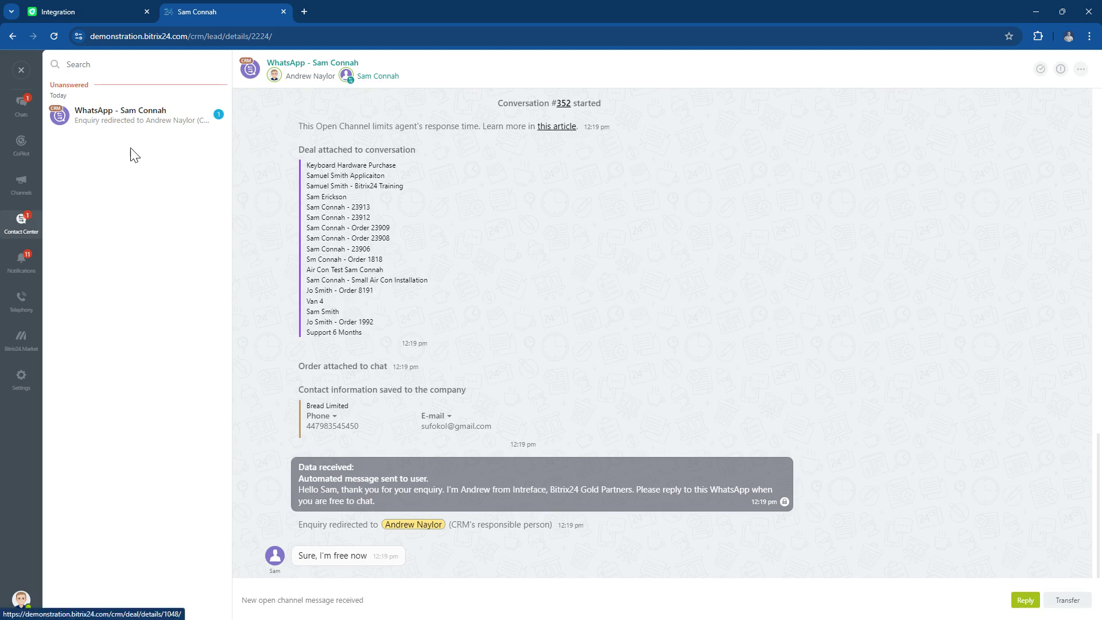
pyautogui.click(1025, 601)
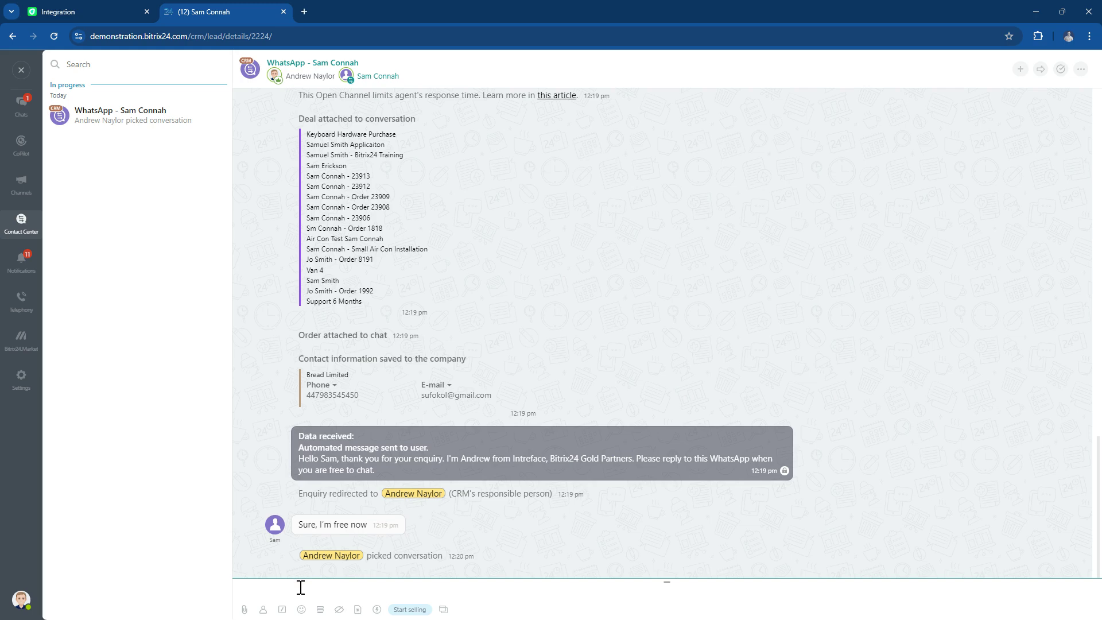
pyautogui.write('Great, how can I help with your en')
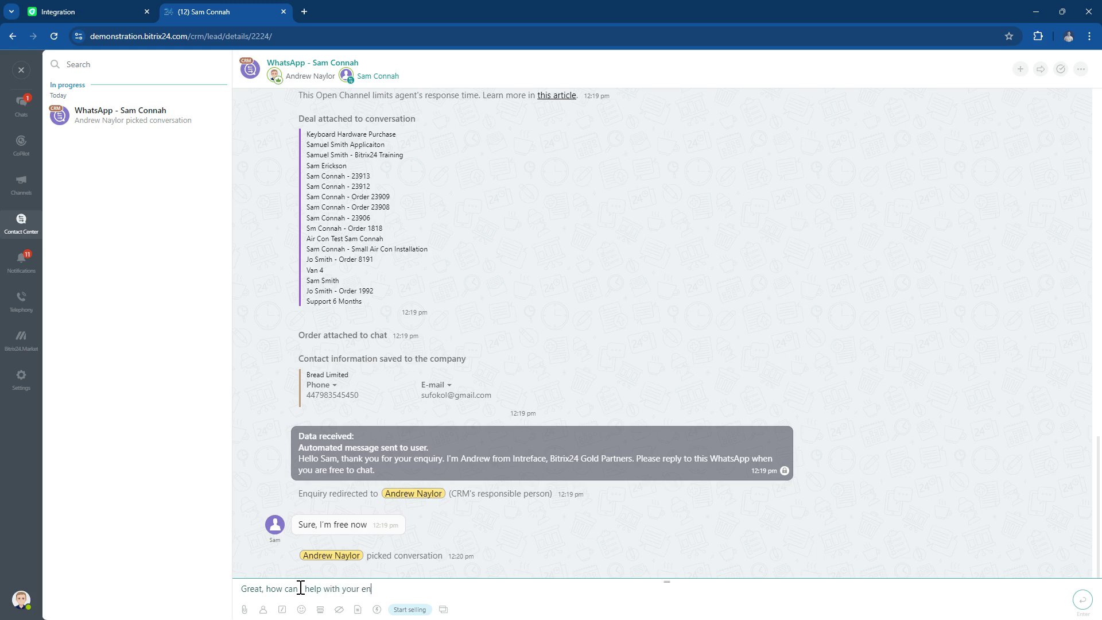
pyautogui.press('Return')
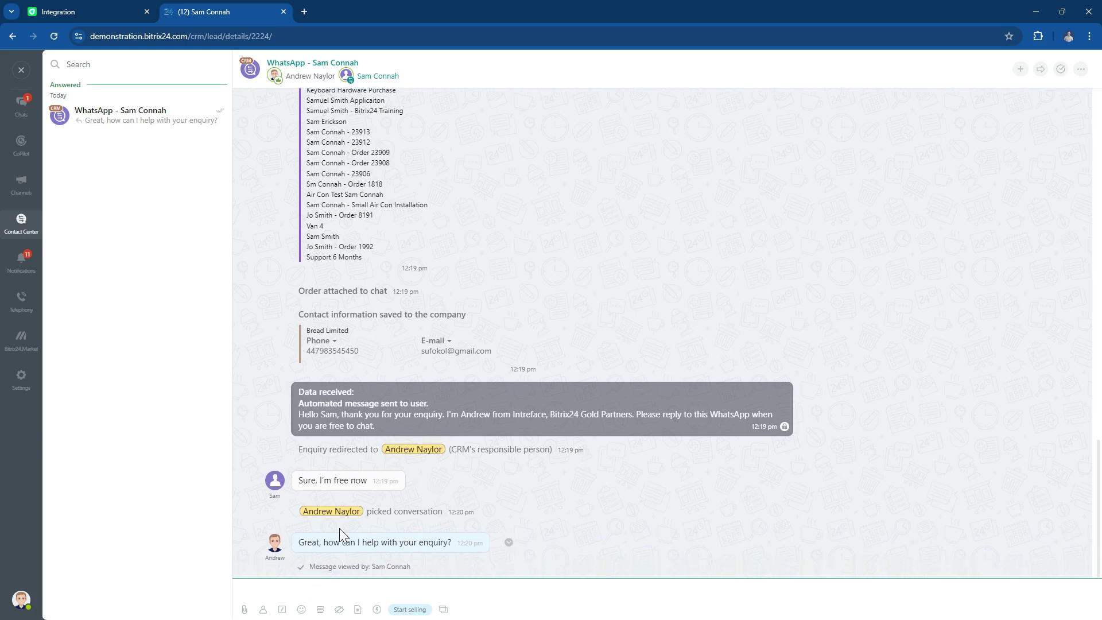
# - Close the chat, review the lead's WhatsApp message templates, and go to the edna Pulse Integration page
pyautogui.click(23, 70)
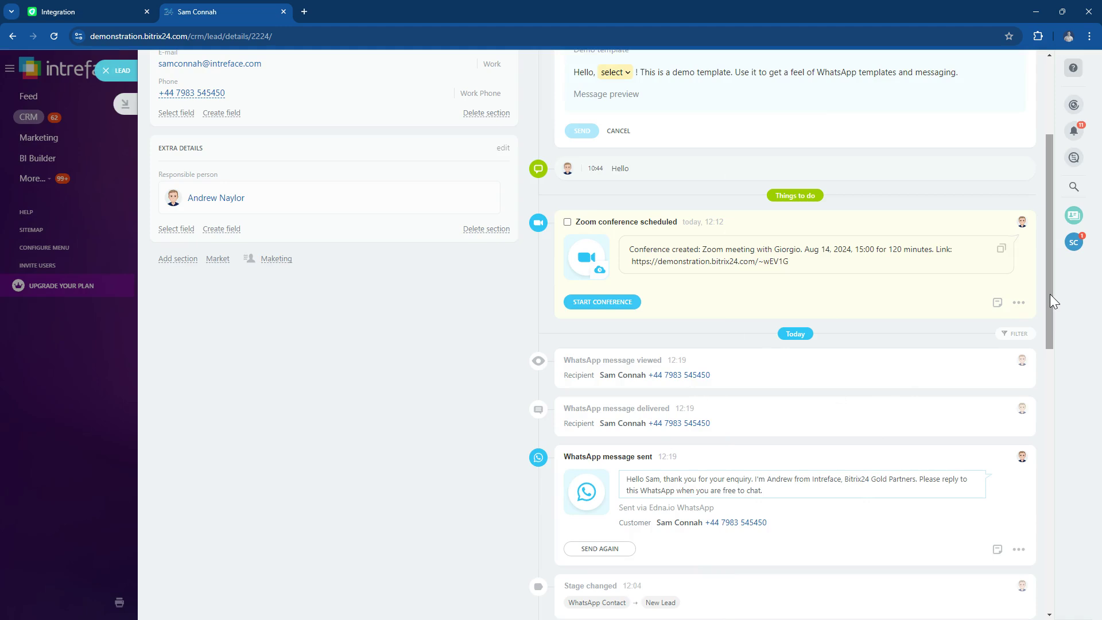
pyautogui.moveTo(1049, 294); pyautogui.dragTo(1040, 219)
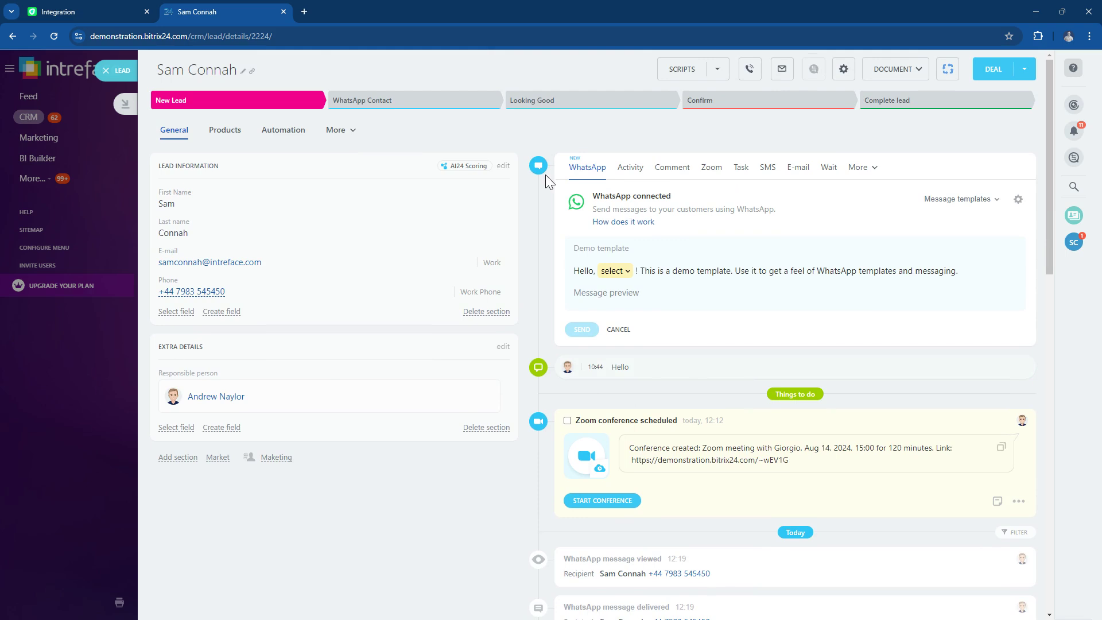
pyautogui.click(974, 208)
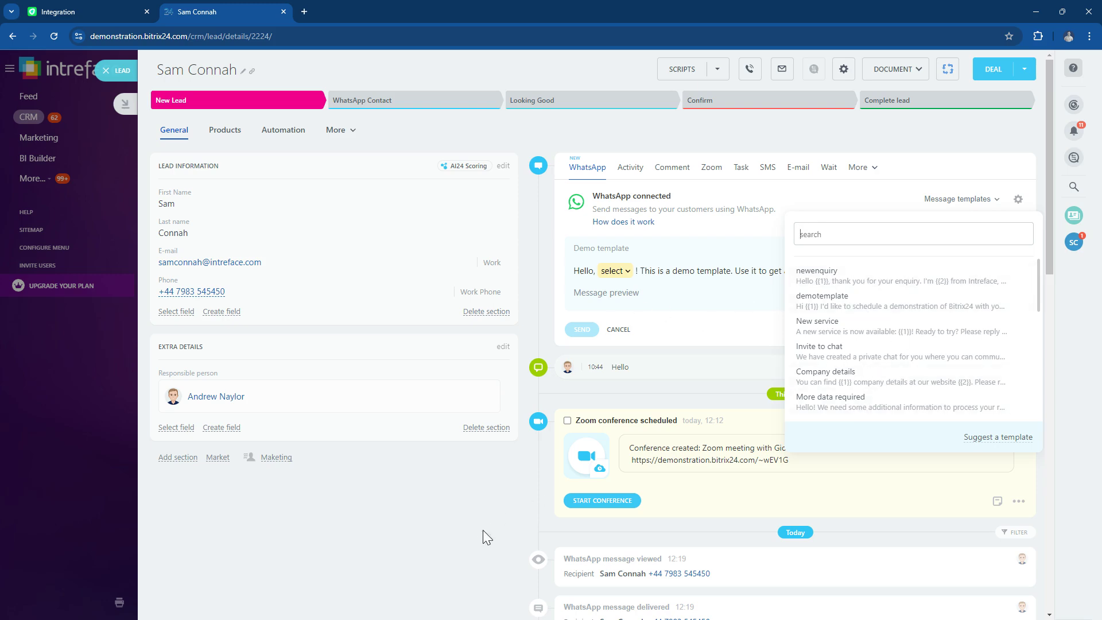
pyautogui.click(109, 14)
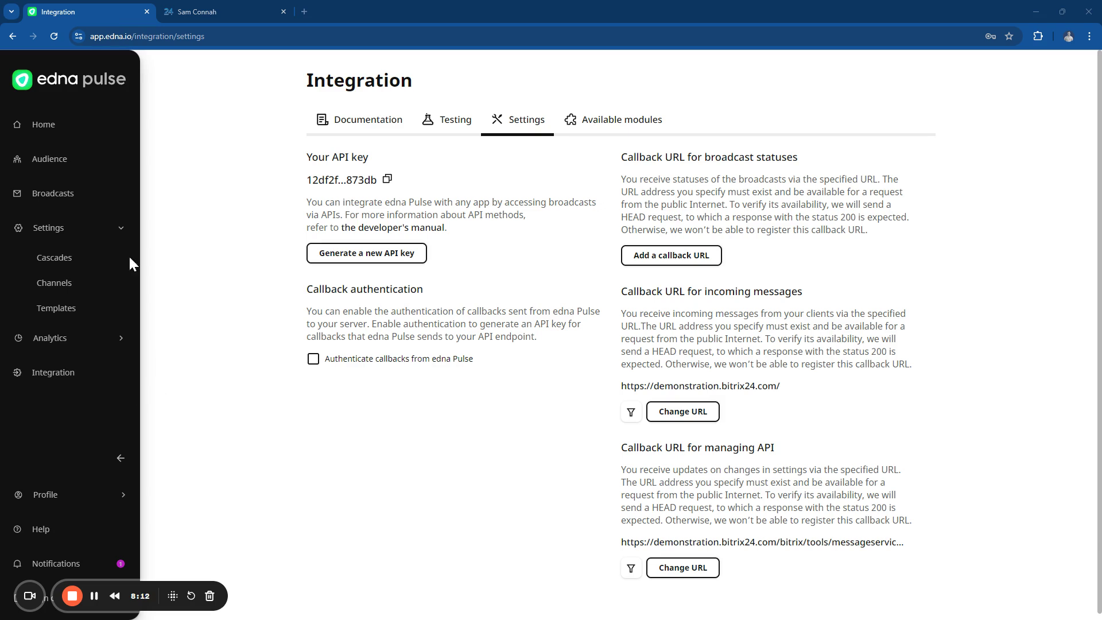
# - Show edna Pulse's list of 21 templates and bring up the channel choices for a new one
pyautogui.click(58, 313)
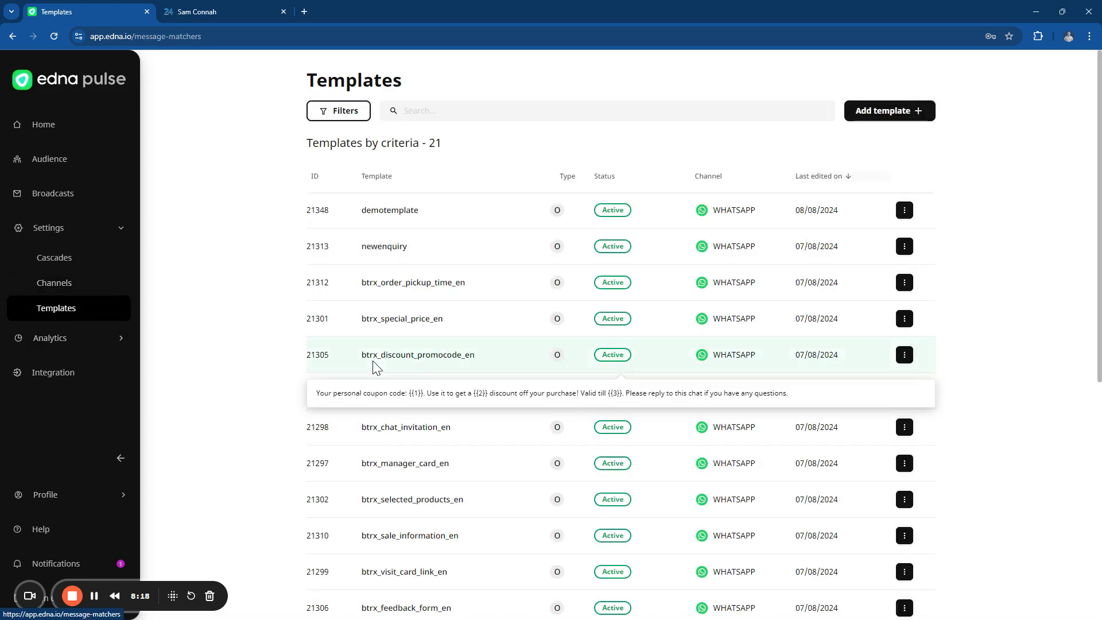
pyautogui.moveTo(1099, 204); pyautogui.dragTo(1064, 199)
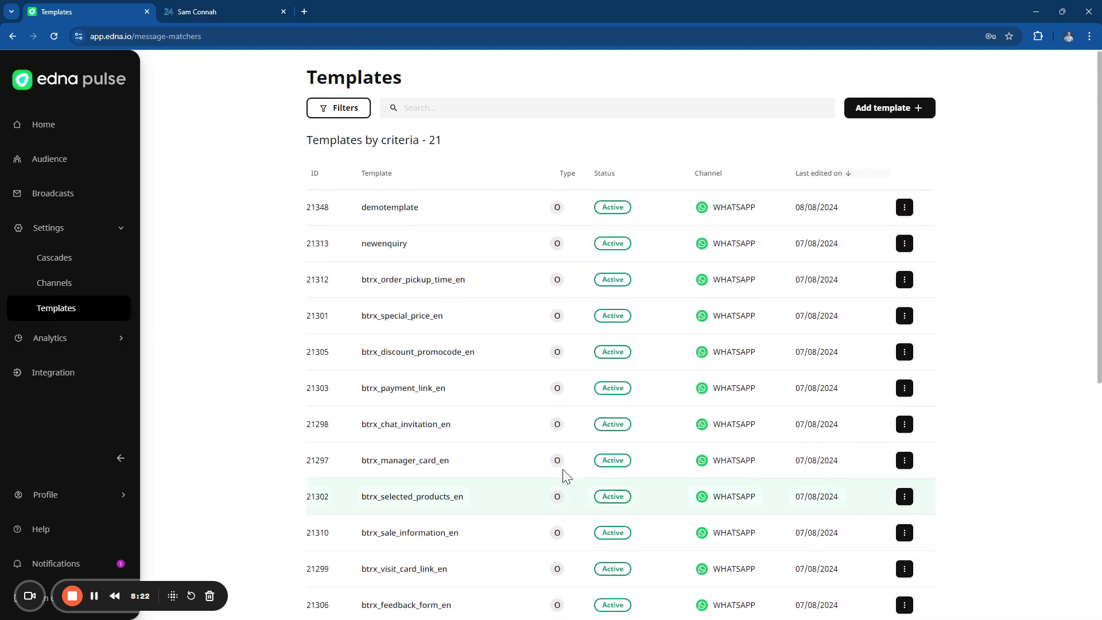
pyautogui.click(909, 113)
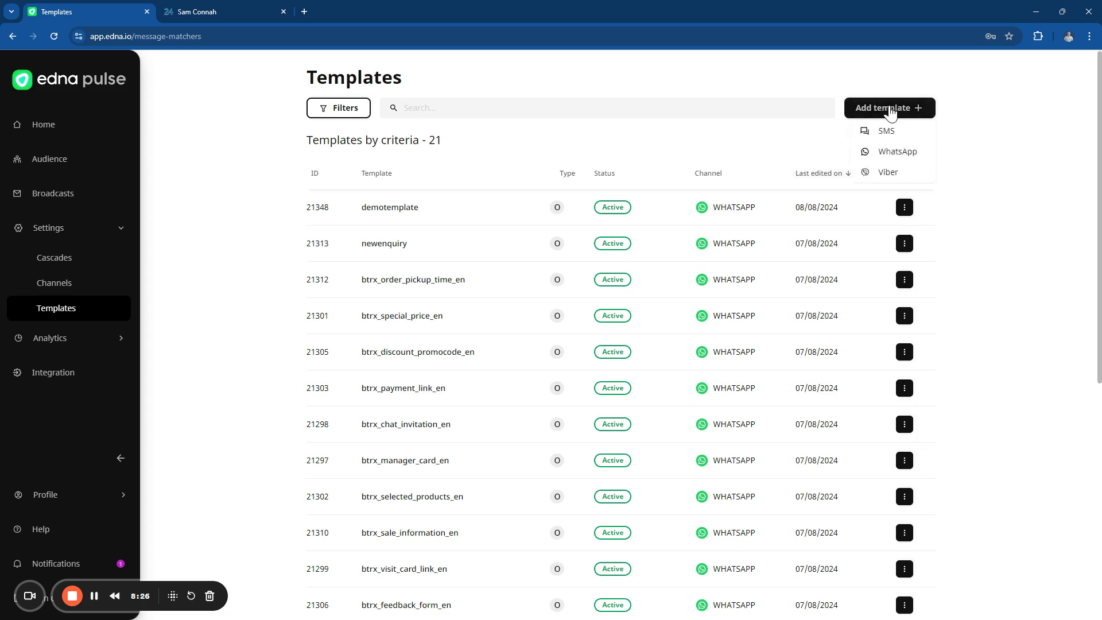
# - Start a new WhatsApp template on the sender account, named 'promotion'
pyautogui.click(884, 153)
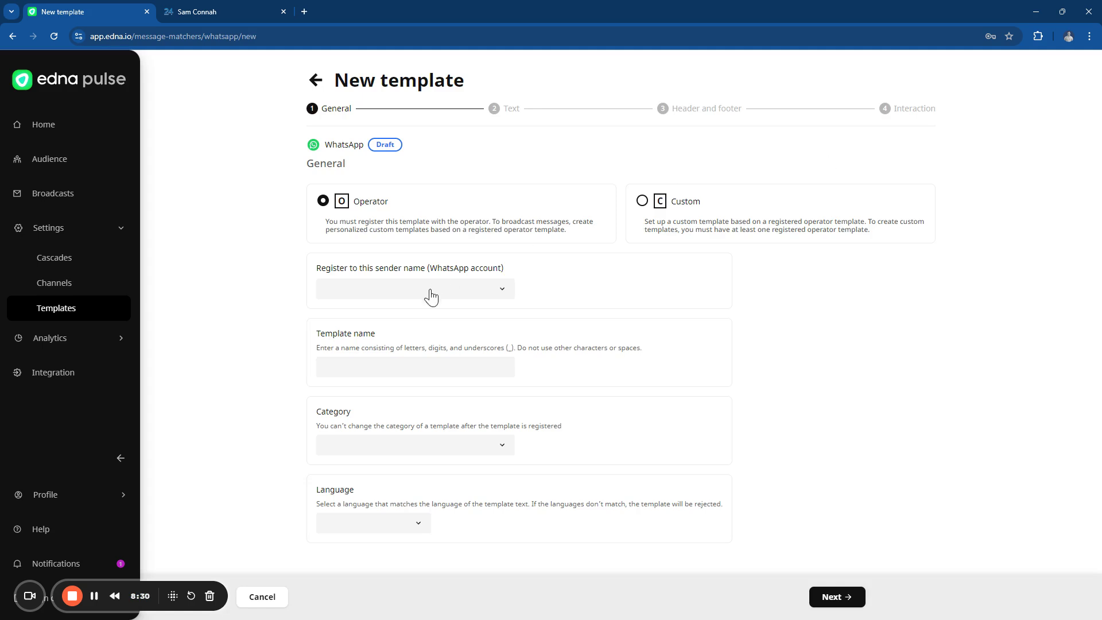
pyautogui.click(432, 294)
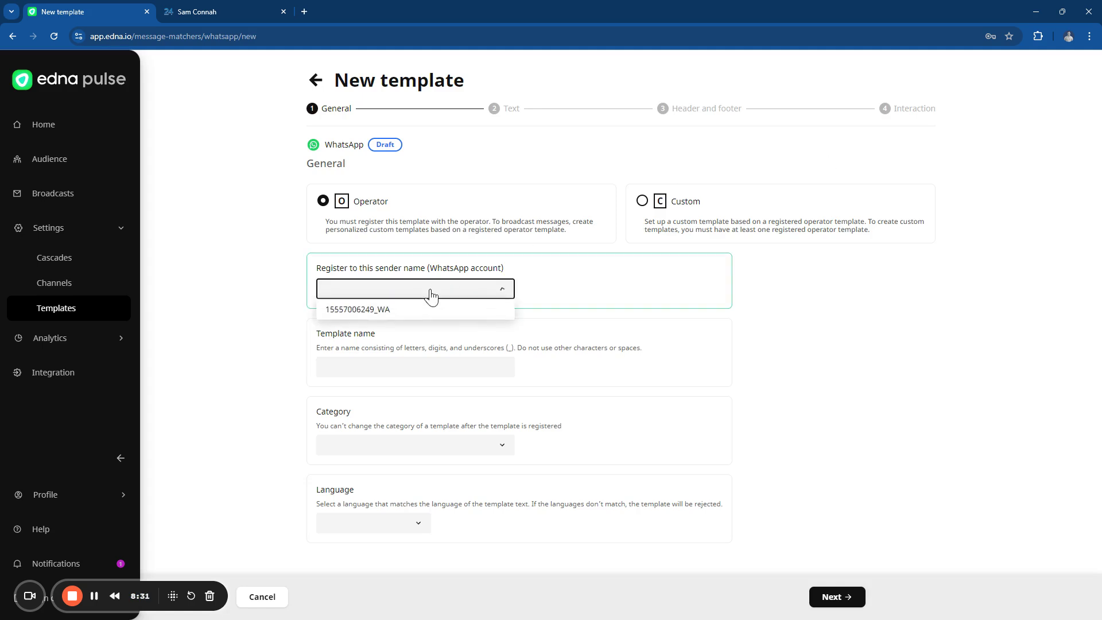
pyautogui.click(369, 315)
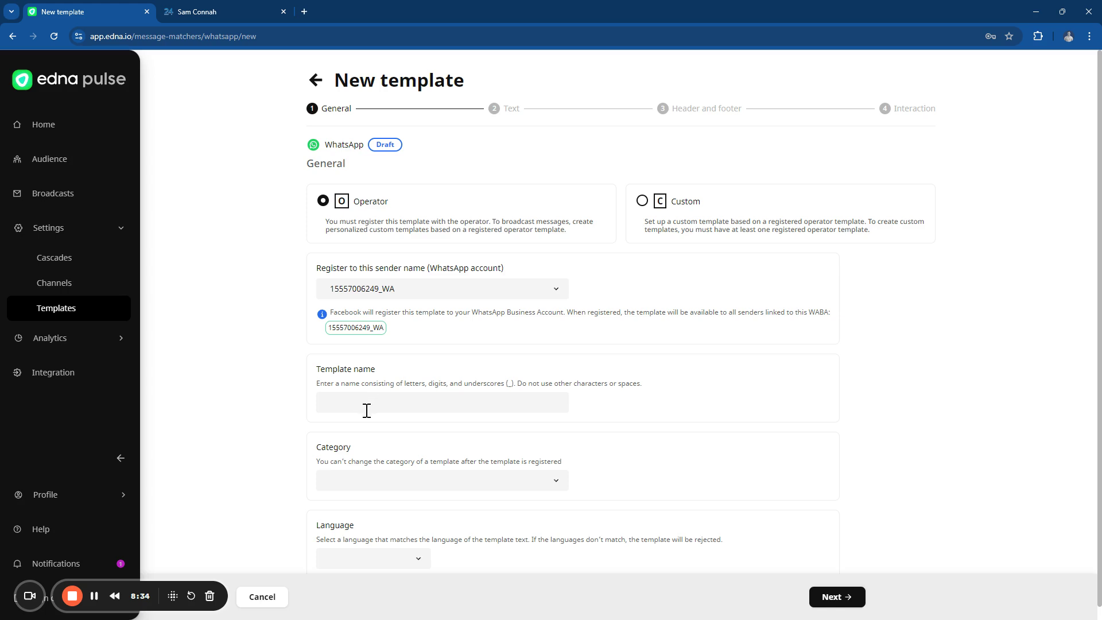
pyautogui.click(333, 405)
pyautogui.write('promotion')
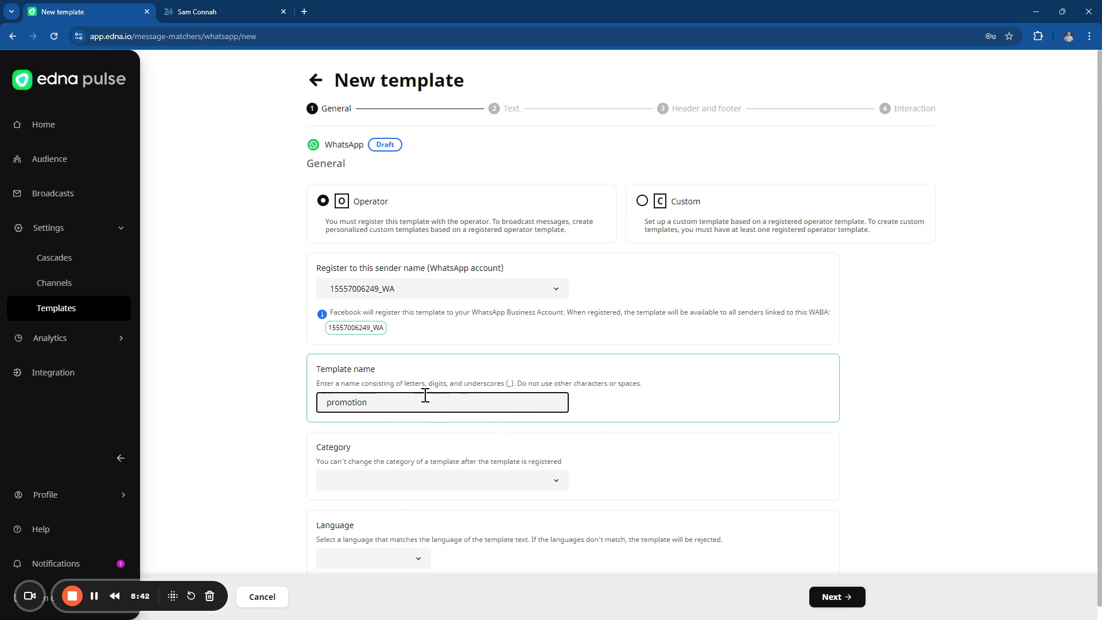
# - Set the template category to Marketing and the language to English (UK)
pyautogui.click(398, 485)
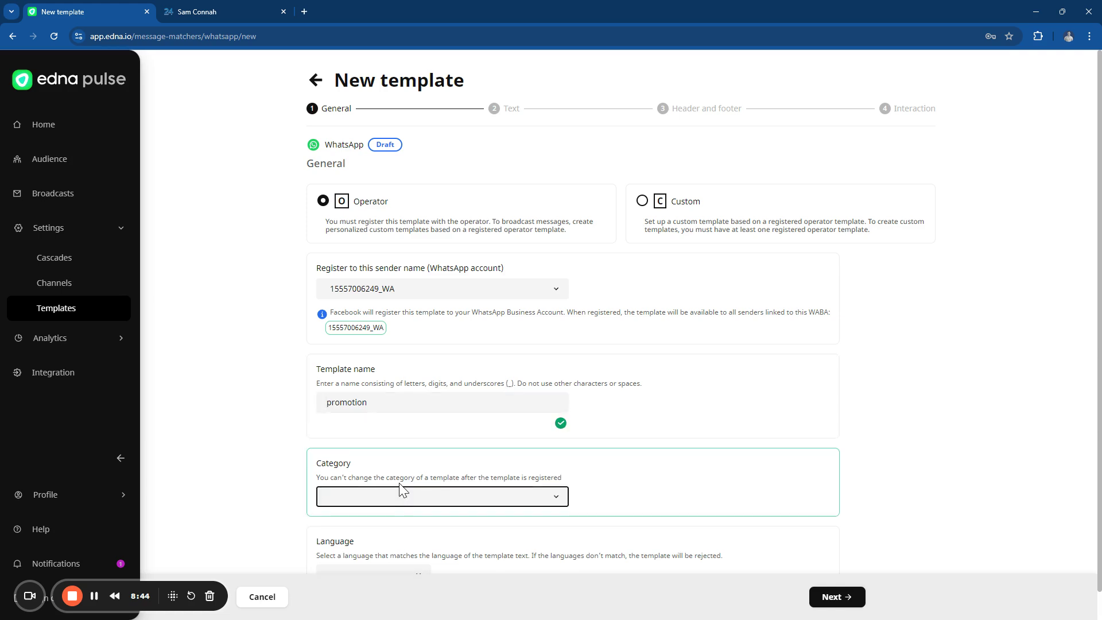
pyautogui.scroll(-1, 1097, 384)
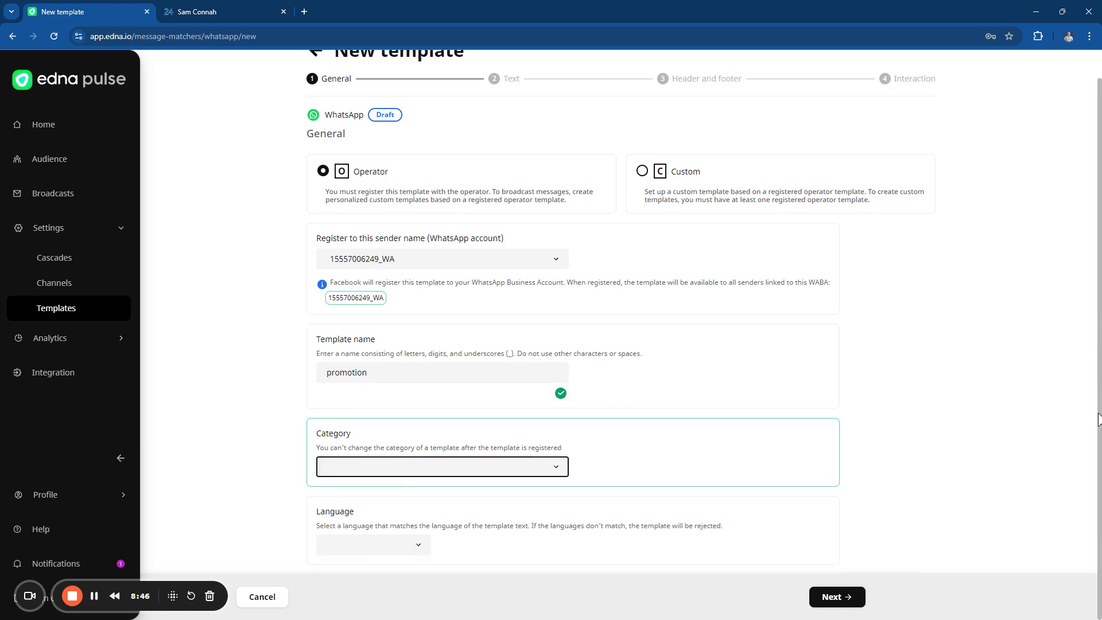
pyautogui.click(498, 468)
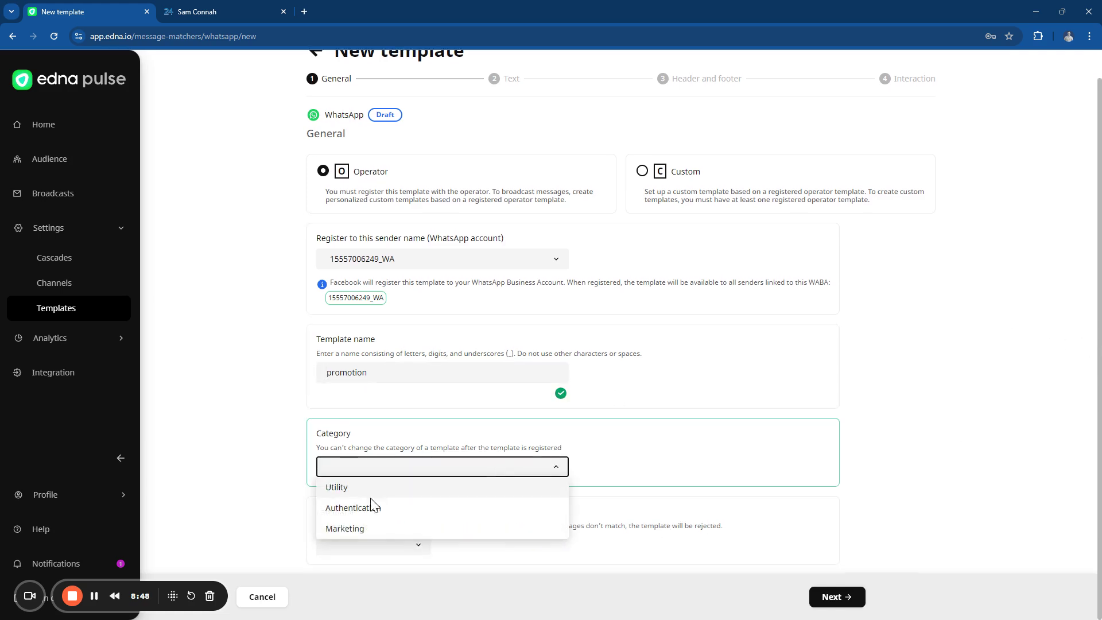
pyautogui.click(350, 528)
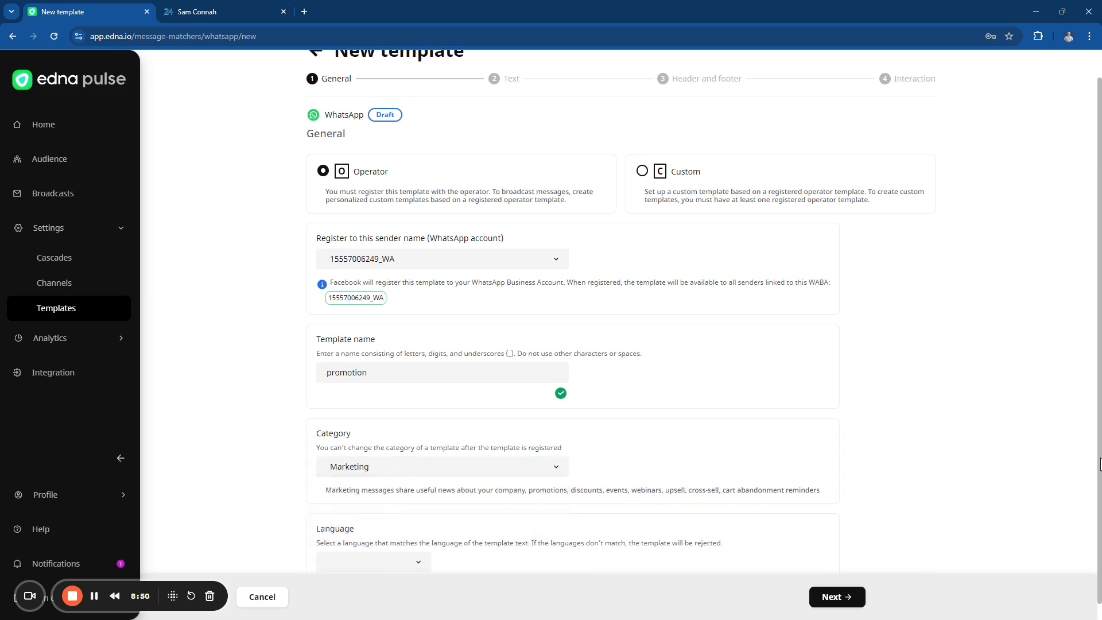
pyautogui.scroll(-1, 1099, 519)
pyautogui.click(420, 546)
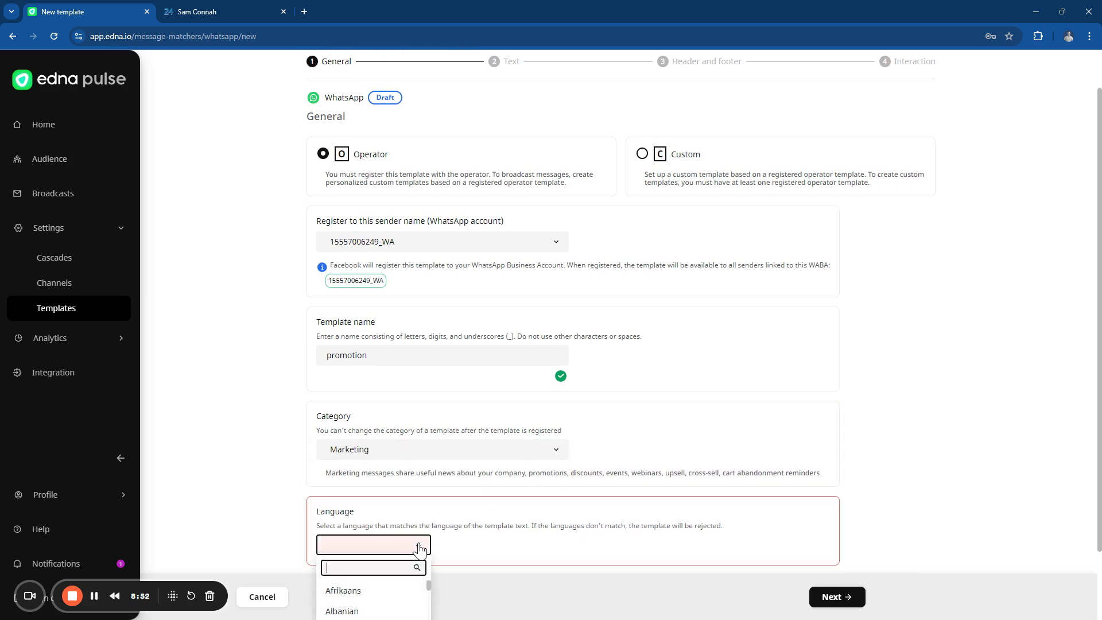
pyautogui.write('english')
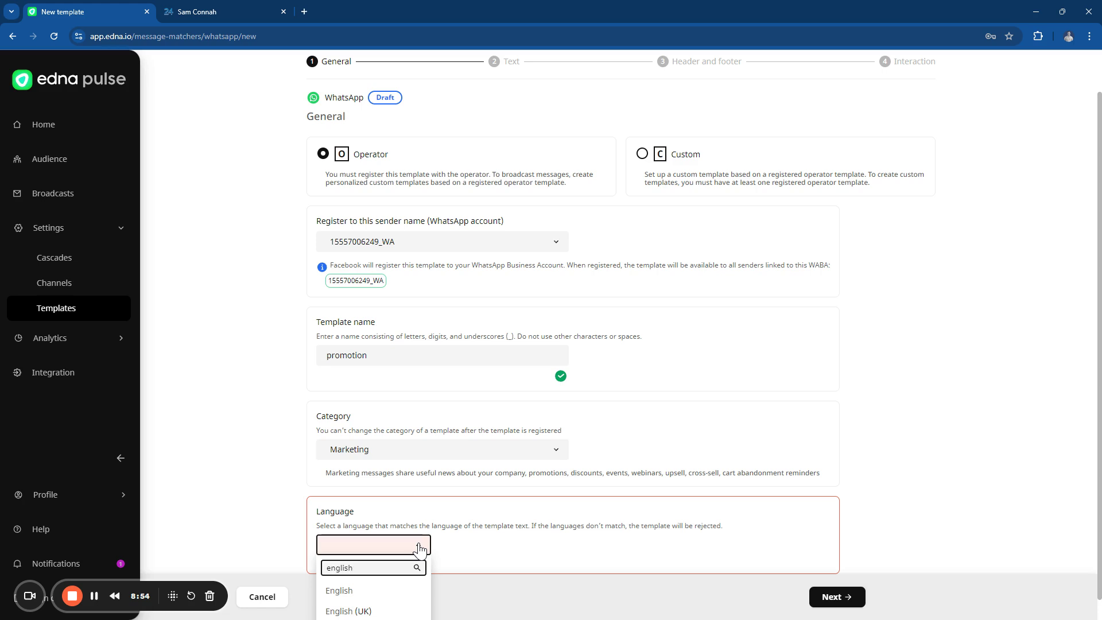
pyautogui.click(348, 610)
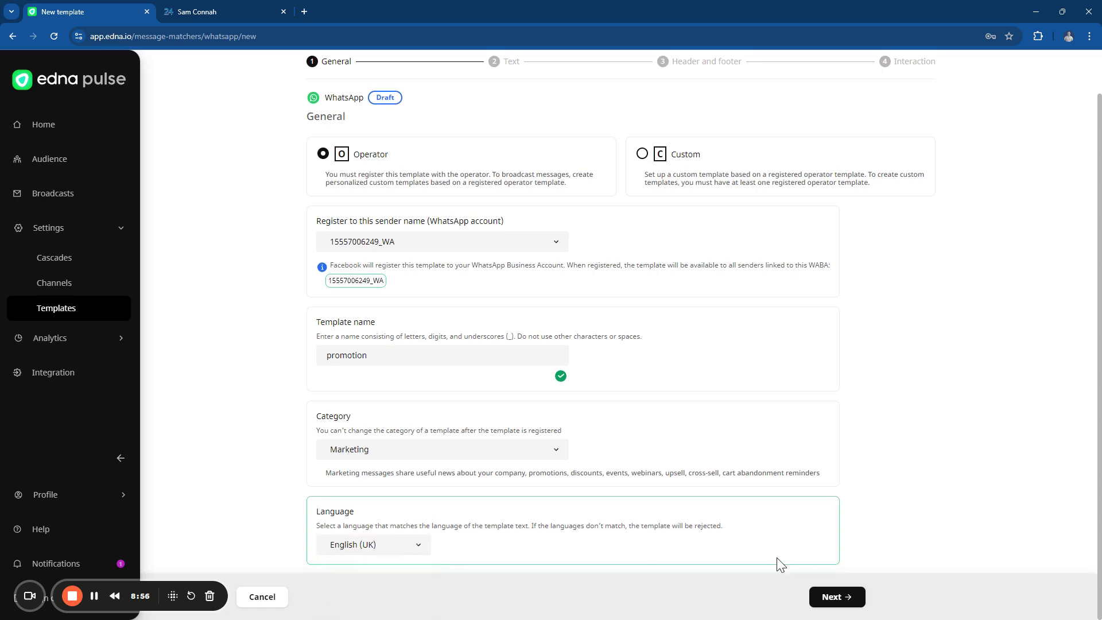
pyautogui.click(835, 597)
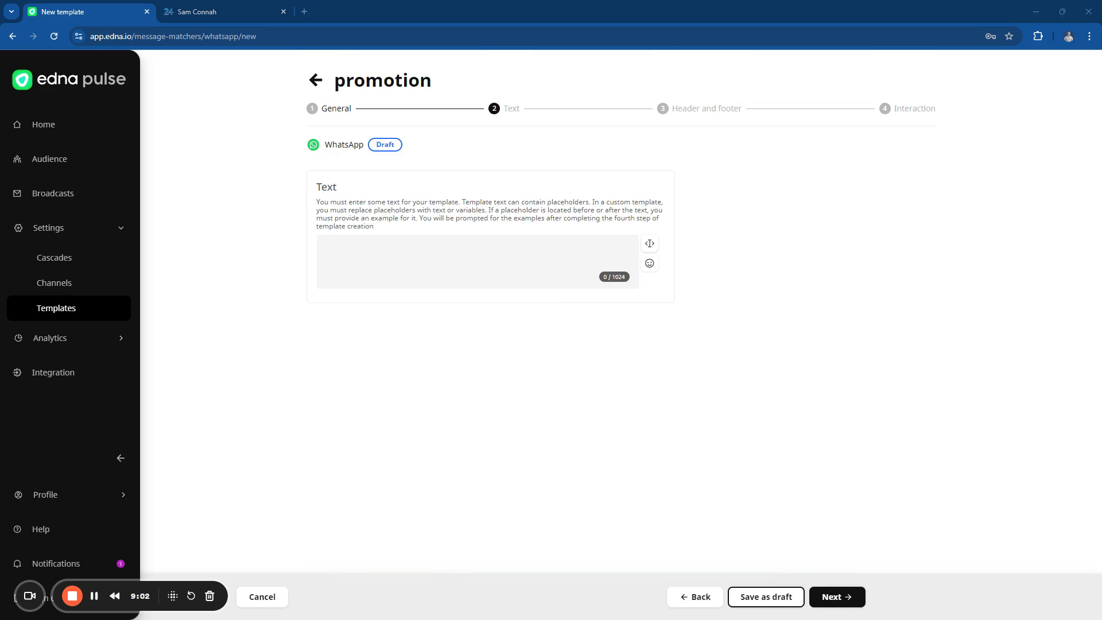
# - Paste the special-promotion message and insert placeholders after 'Hi' and after 'Kind Regards'
pyautogui.click(330, 249)
pyautogui.write('Hi  We have a special promotion on this week. Would you like to find out more about this offer?  Kind Regards')
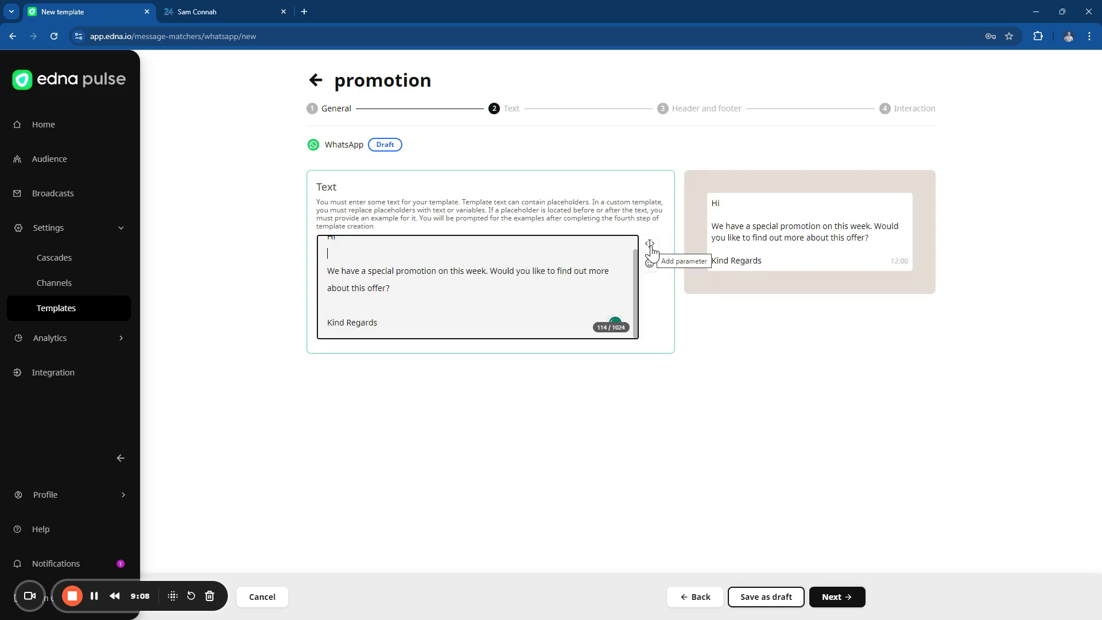
pyautogui.click(594, 250)
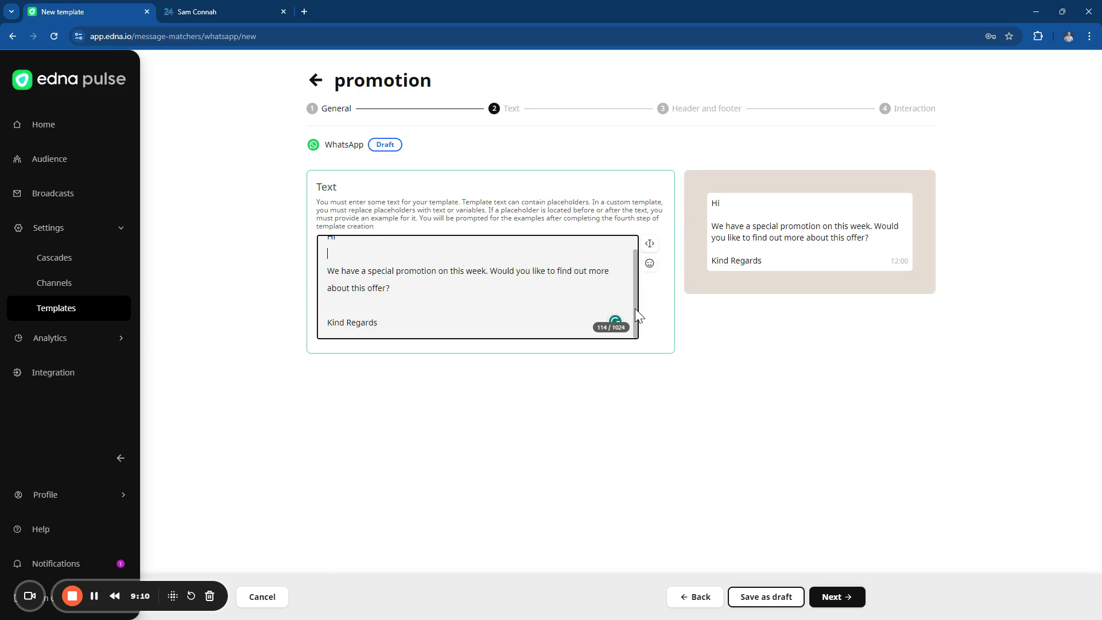
pyautogui.moveTo(635, 308); pyautogui.dragTo(635, 287)
pyautogui.click(650, 261)
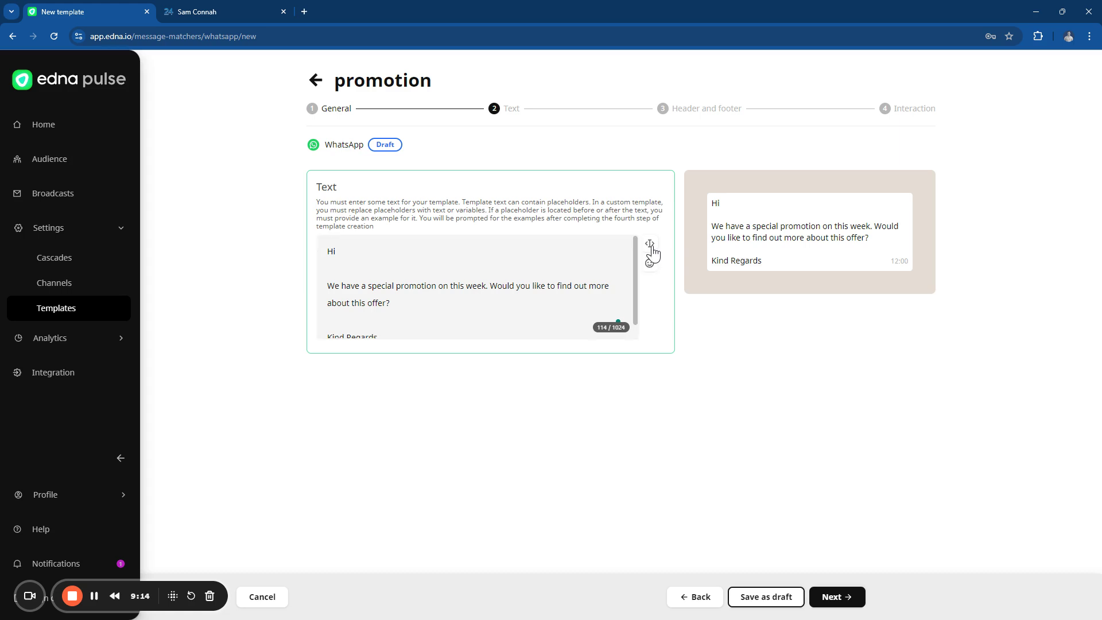
pyautogui.click(650, 243)
pyautogui.scroll(-1, 635, 285)
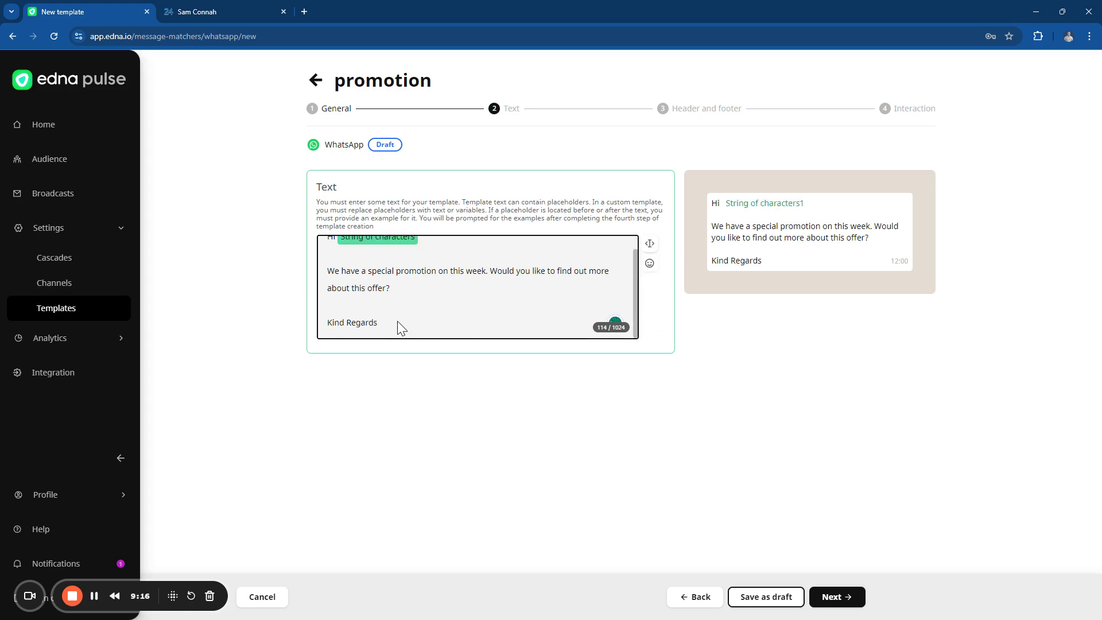
pyautogui.click(649, 243)
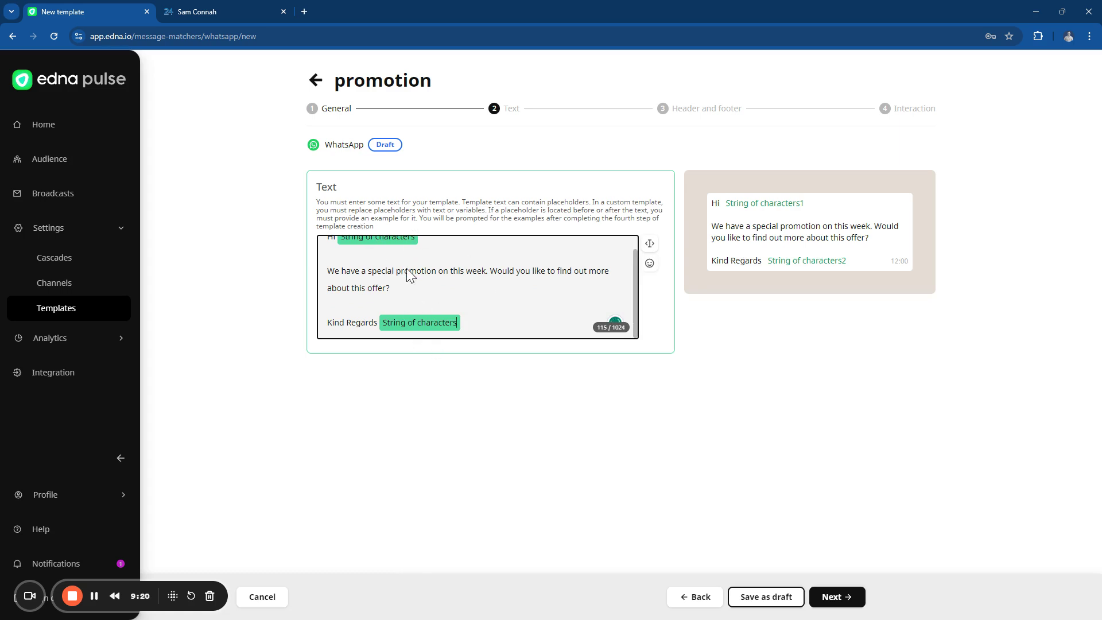
pyautogui.click(843, 601)
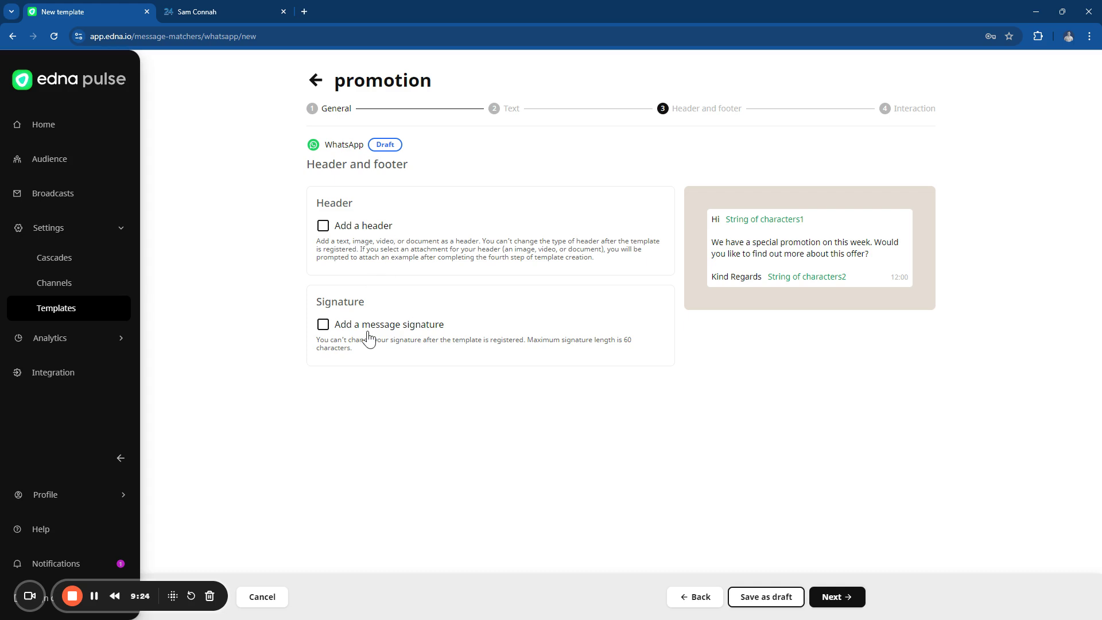
# - Enter a first name and the lead's full name as samples for {{1}} and {{2}}, then submit for registration
pyautogui.click(842, 599)
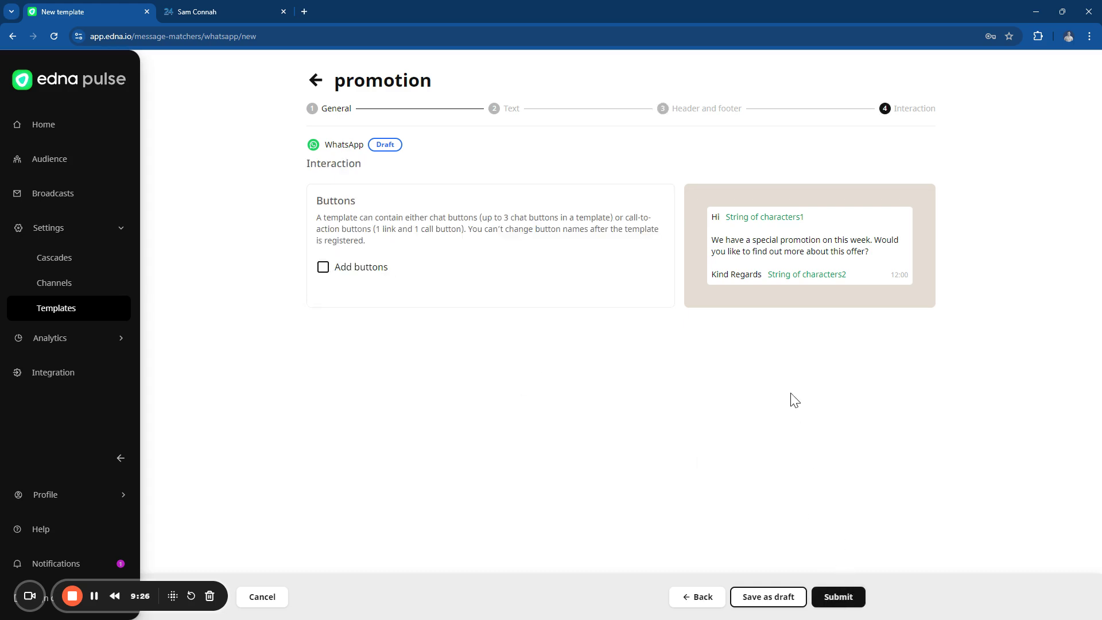
pyautogui.click(839, 597)
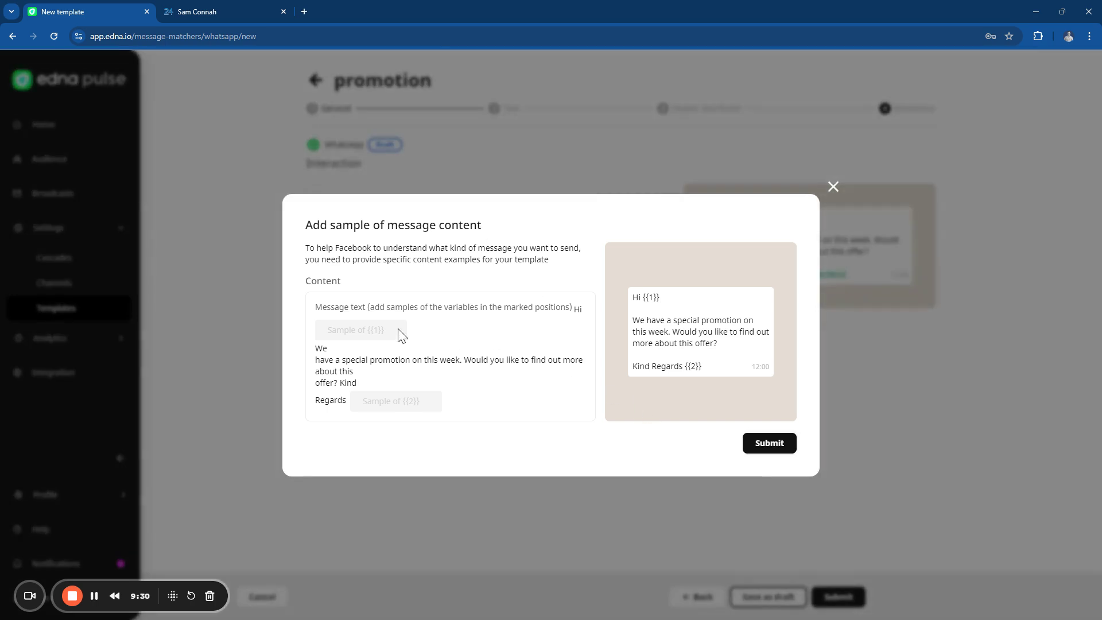
pyautogui.click(359, 326)
pyautogui.write('Mark')
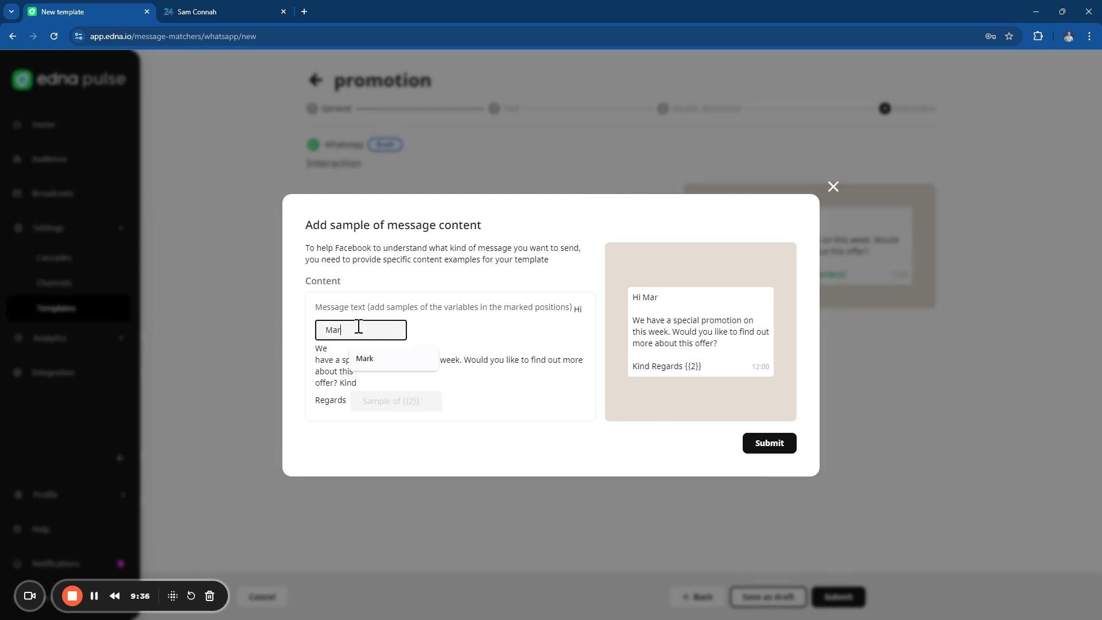
pyautogui.click(401, 408)
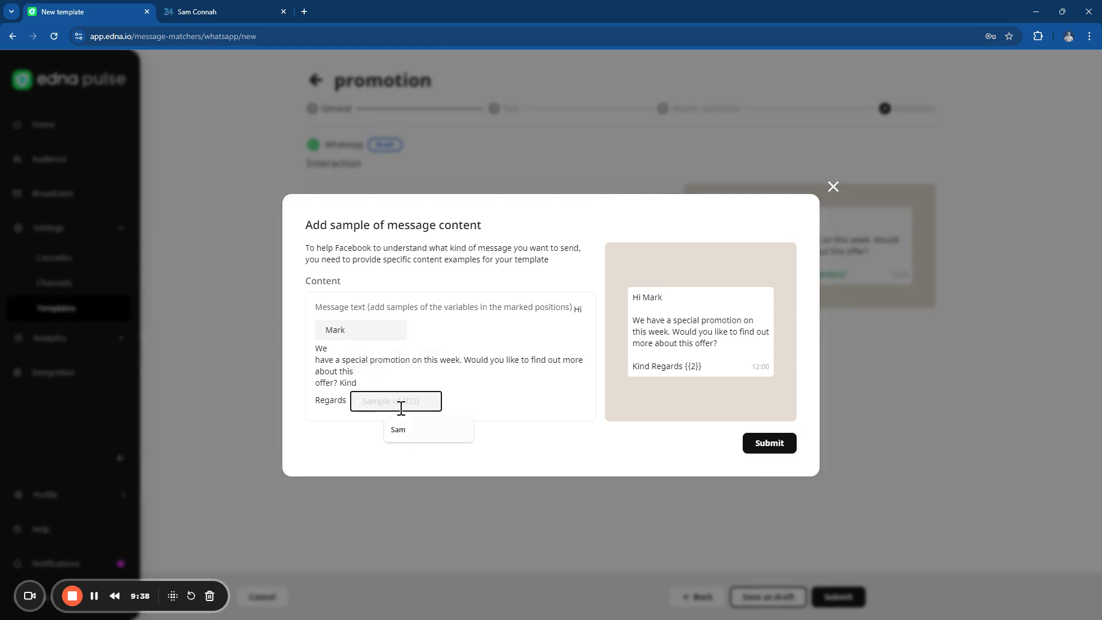
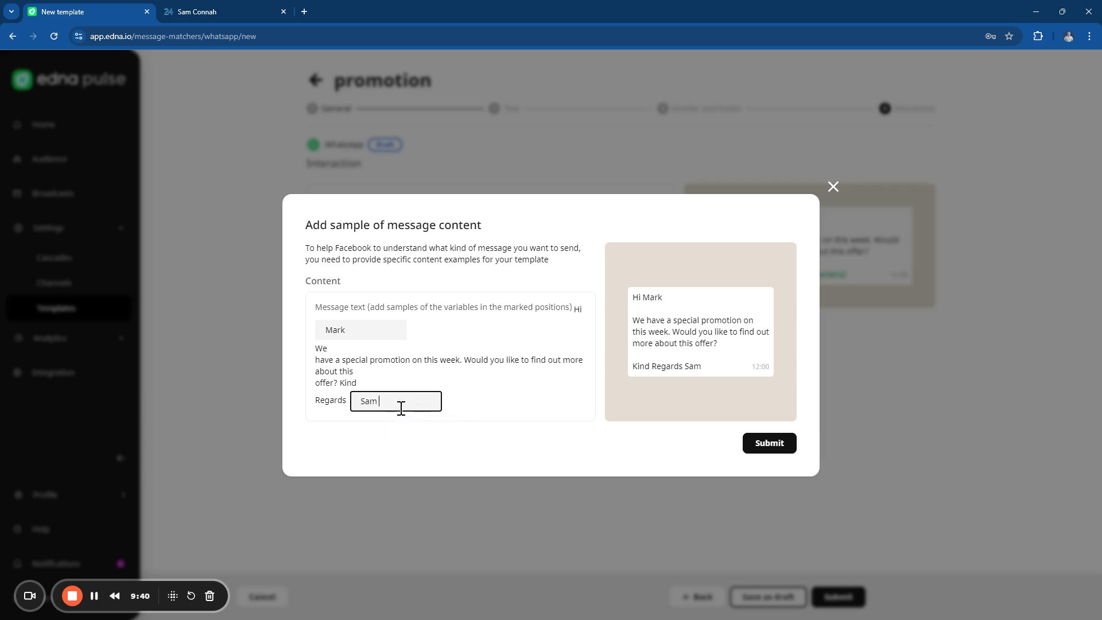
pyautogui.click(521, 455)
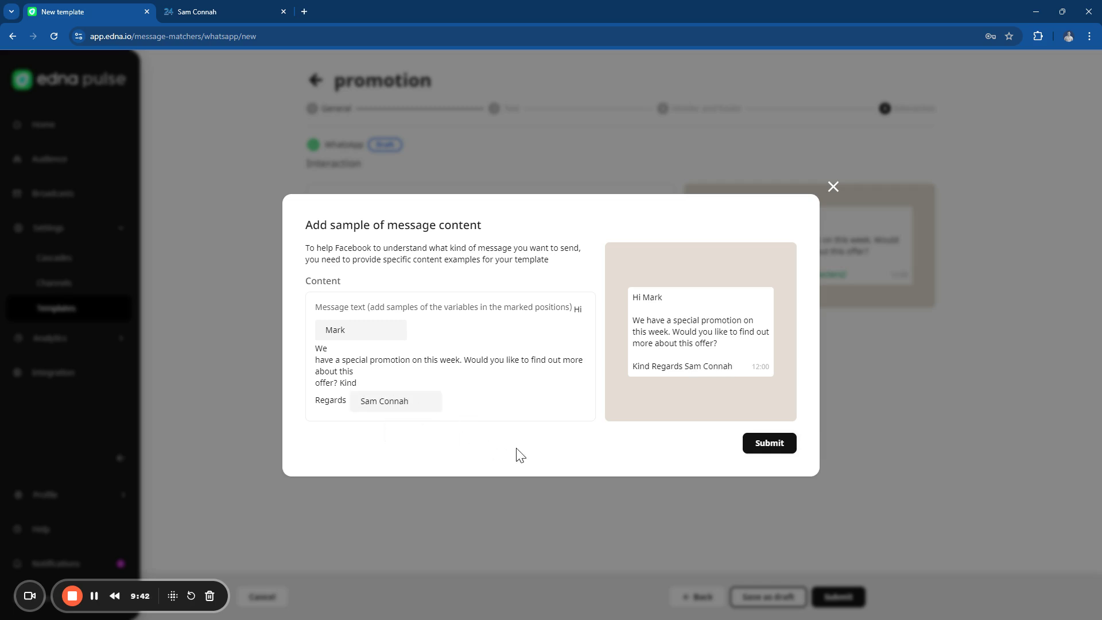
pyautogui.click(784, 449)
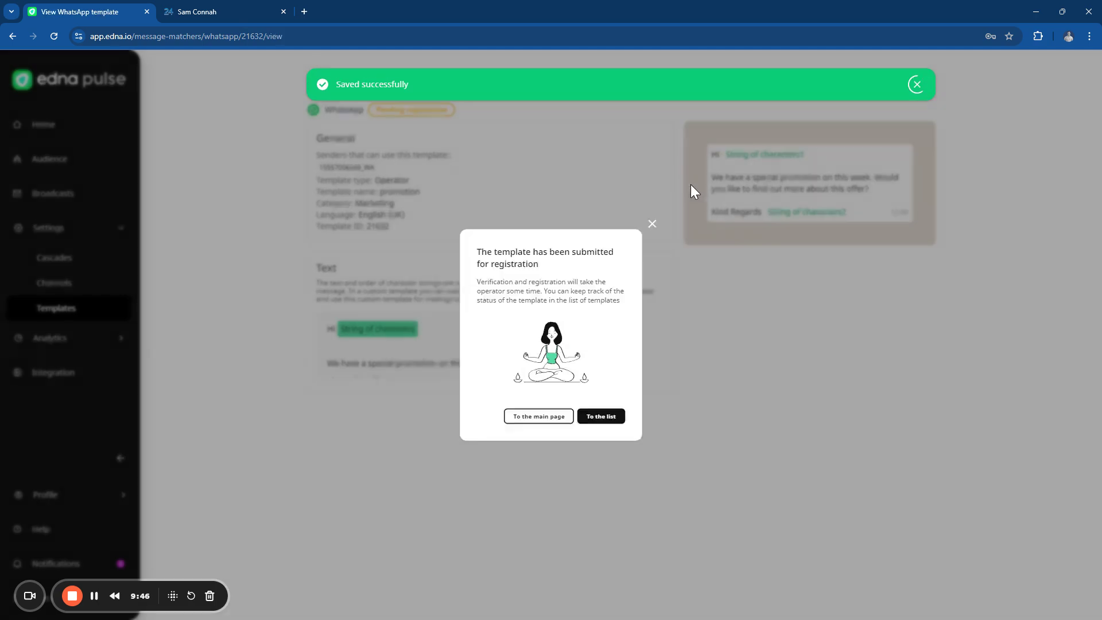
# - Dismiss the registration confirmation and return to the Templates list showing promotion as pending
pyautogui.click(688, 185)
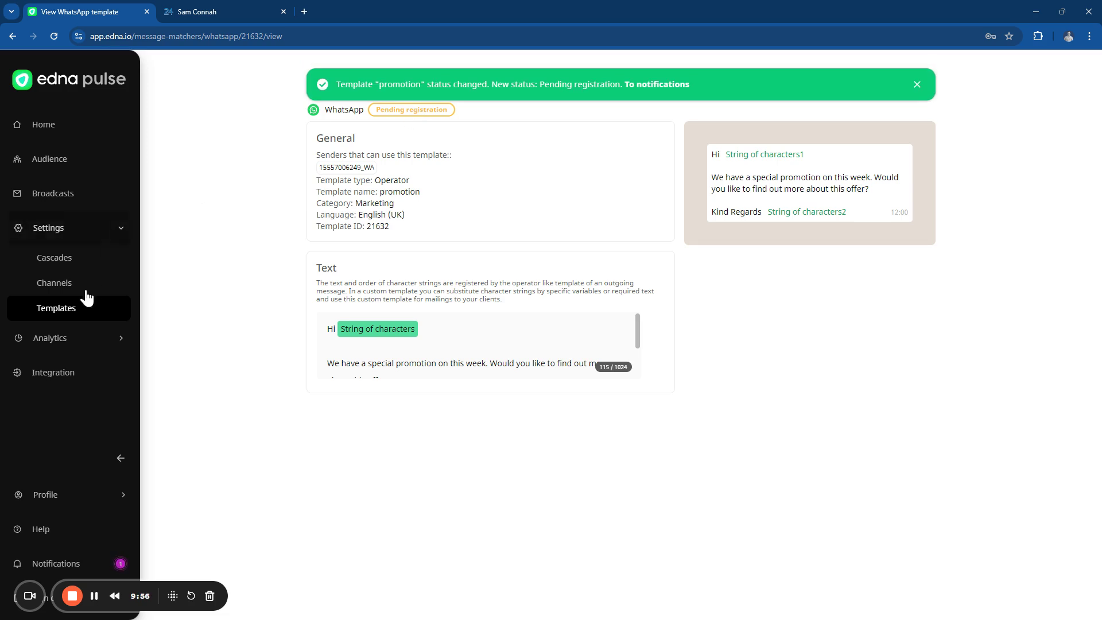
pyautogui.click(63, 314)
pyautogui.moveTo(647, 194)
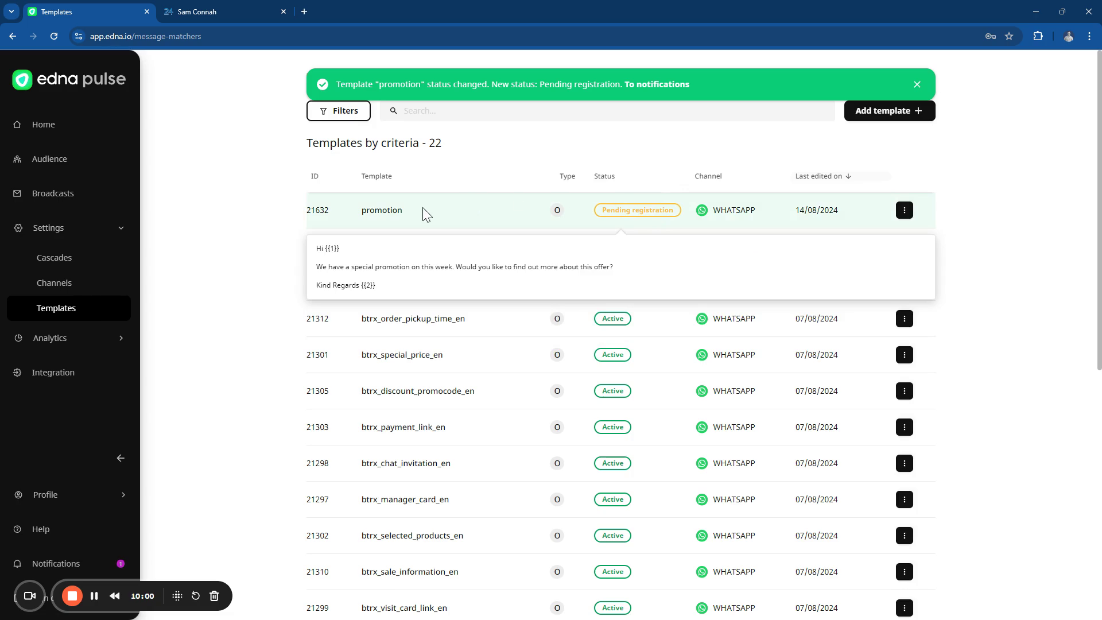
# - Back in Bitrix24, check the lead's WhatsApp message template list, then leave the lead card
pyautogui.click(209, 13)
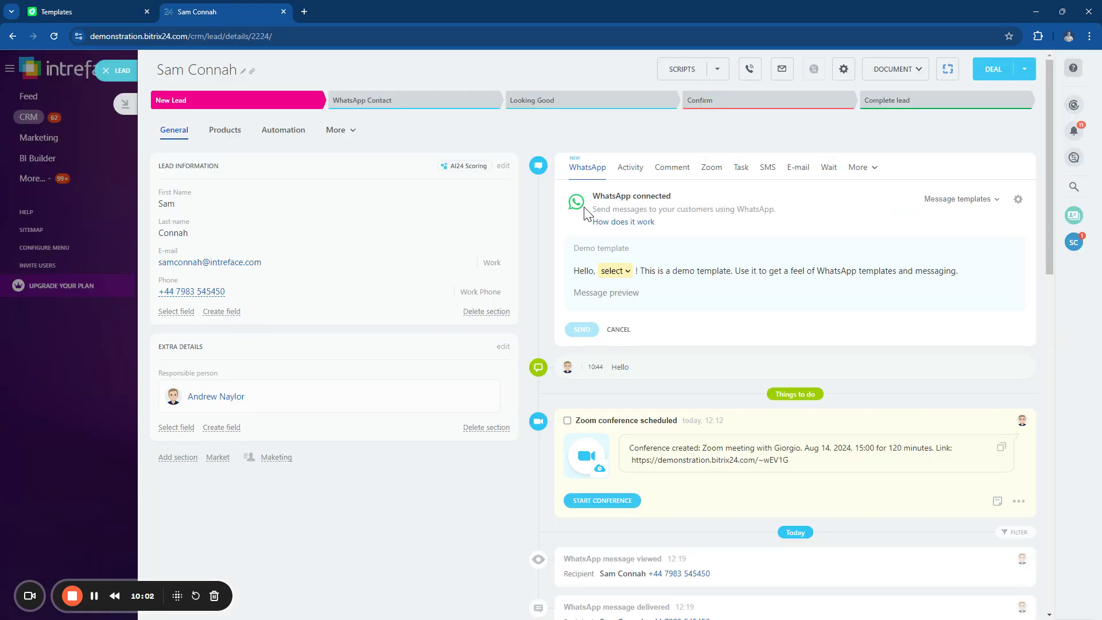
pyautogui.click(986, 201)
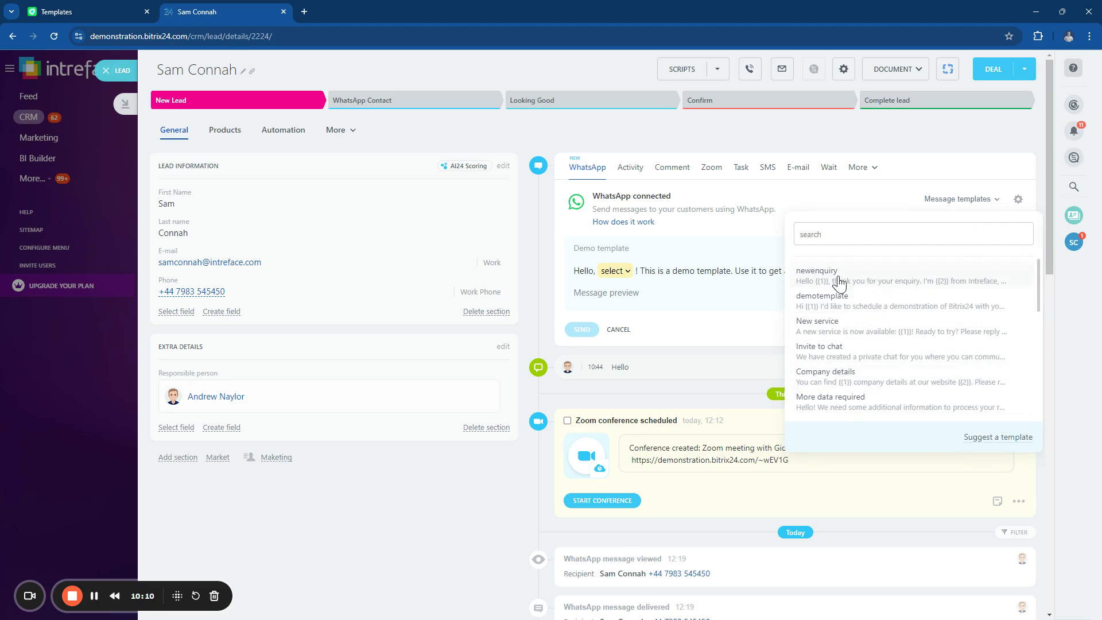
pyautogui.click(733, 142)
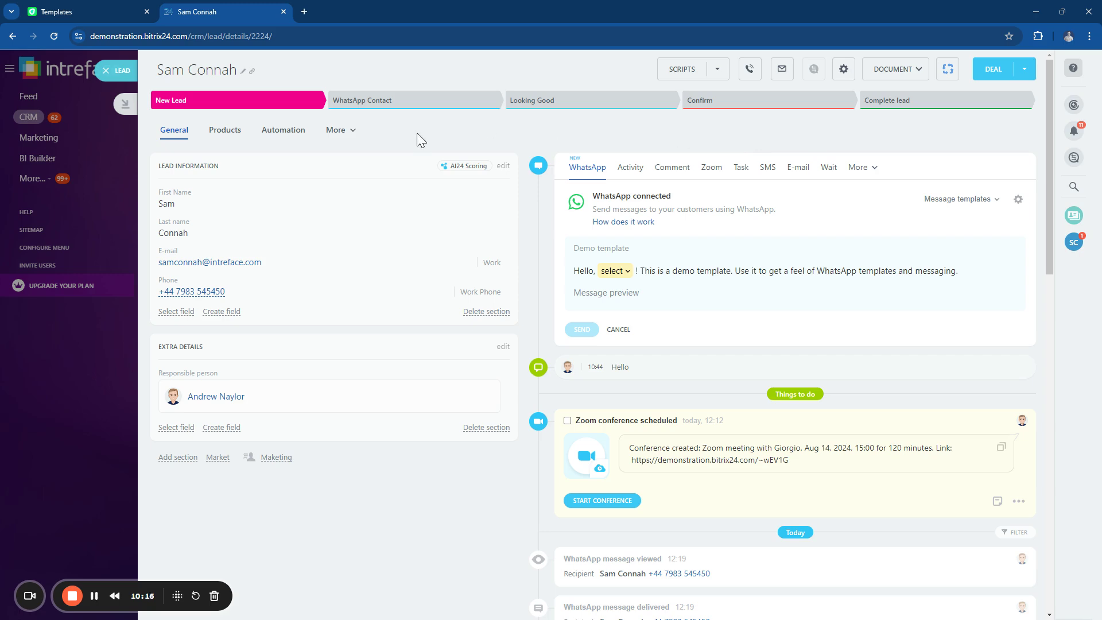
pyautogui.click(284, 130)
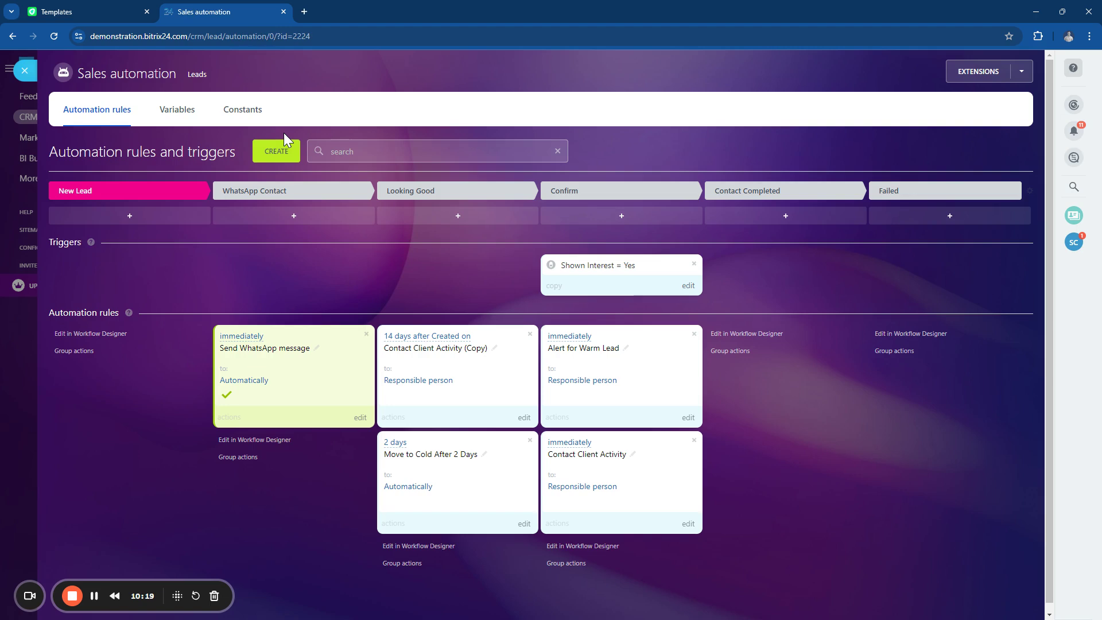
pyautogui.click(275, 154)
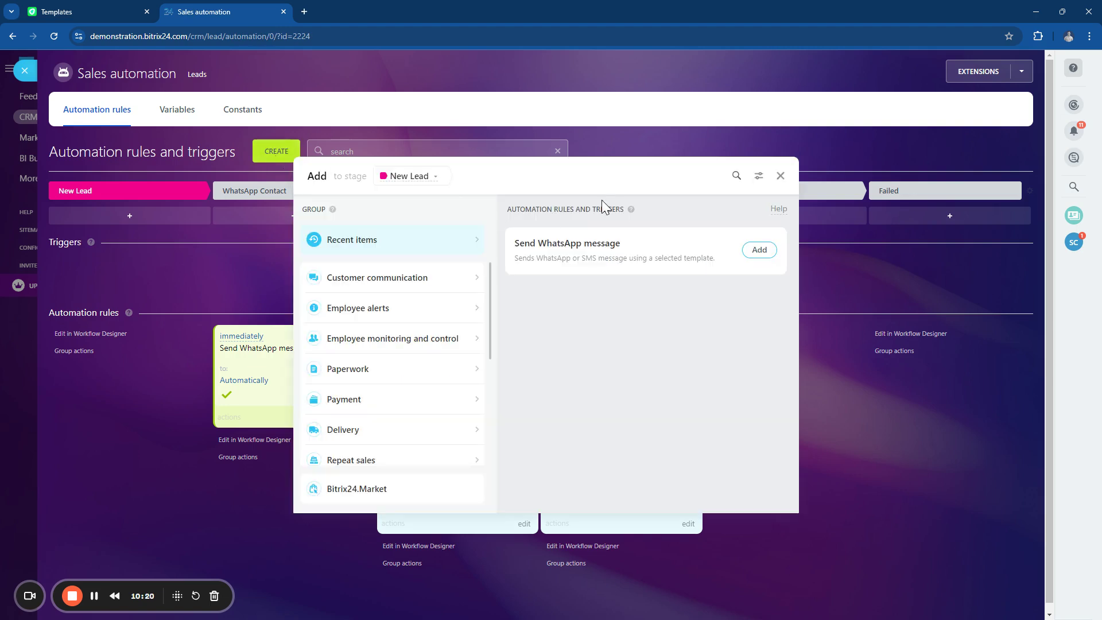
pyautogui.click(757, 253)
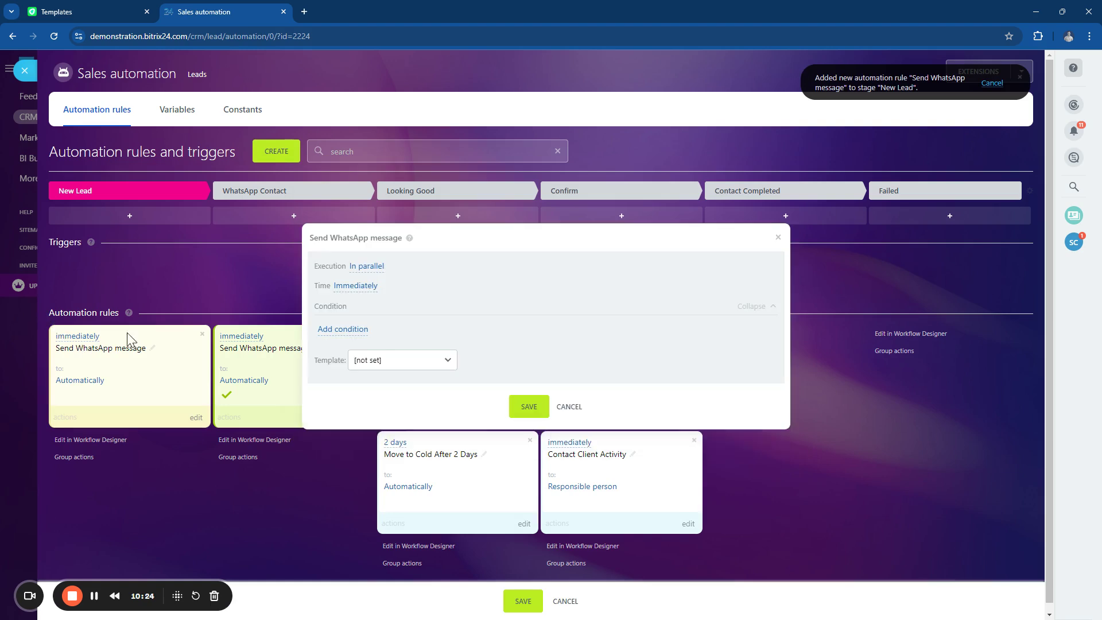
pyautogui.click(381, 363)
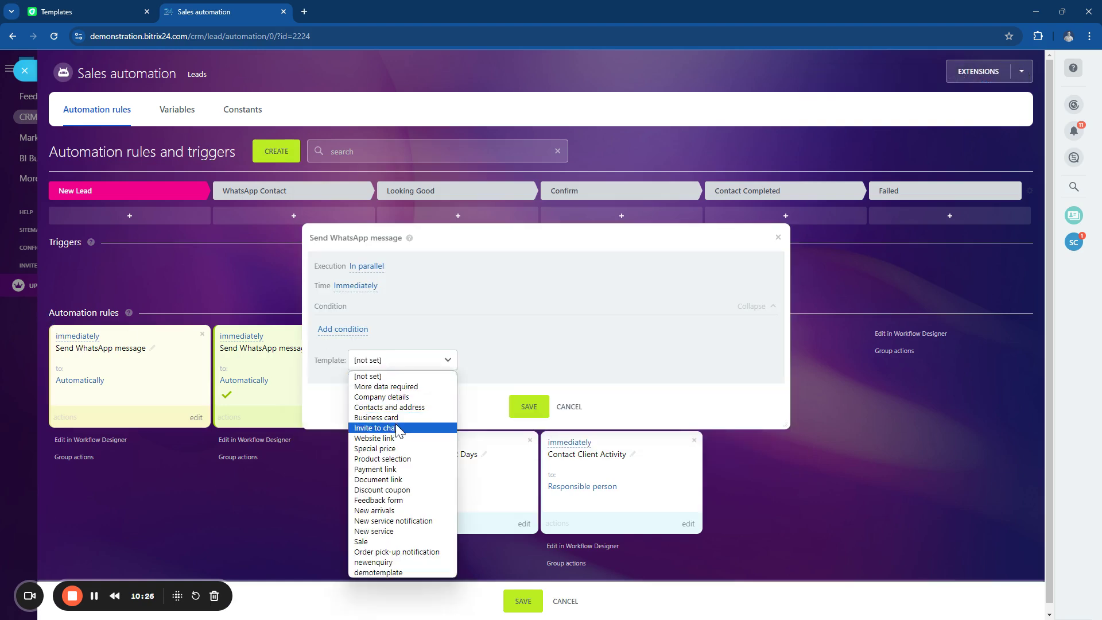
pyautogui.click(401, 541)
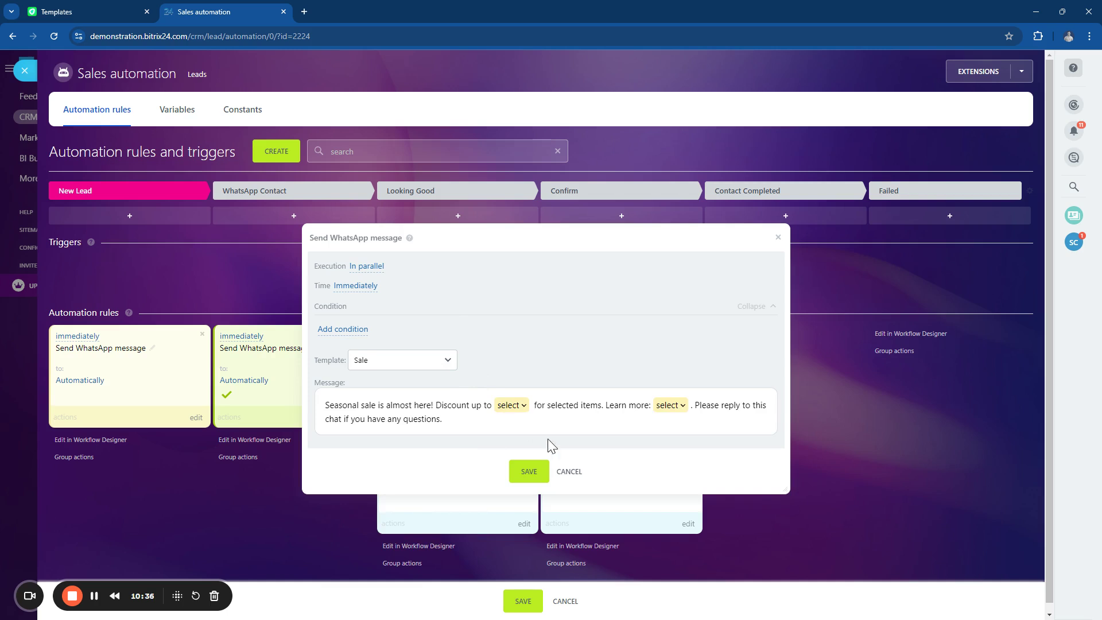
pyautogui.click(570, 473)
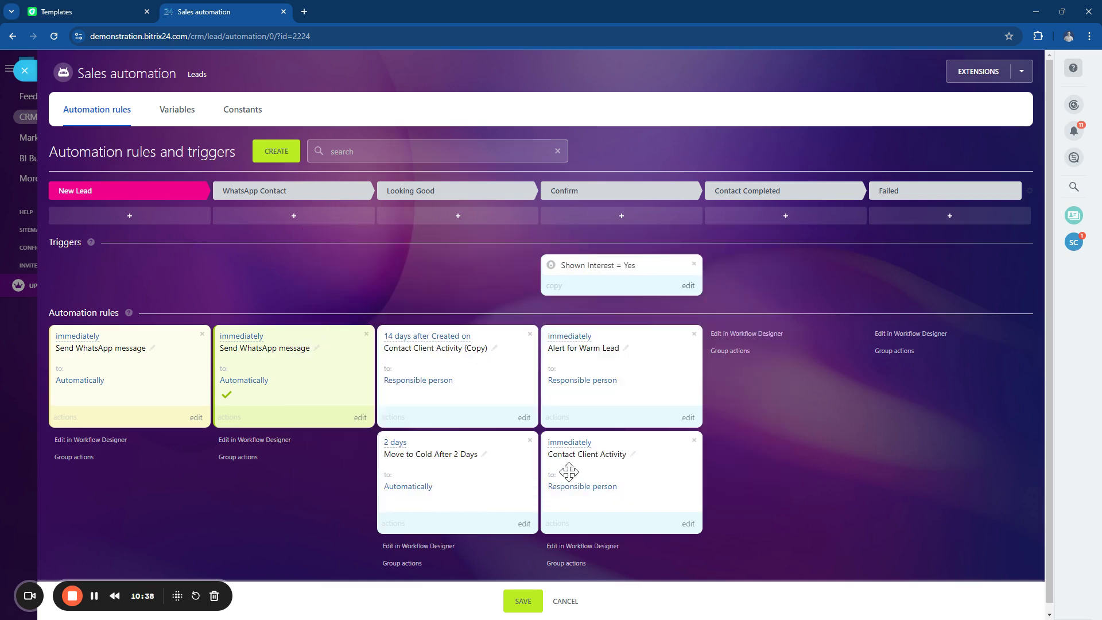
pyautogui.click(202, 334)
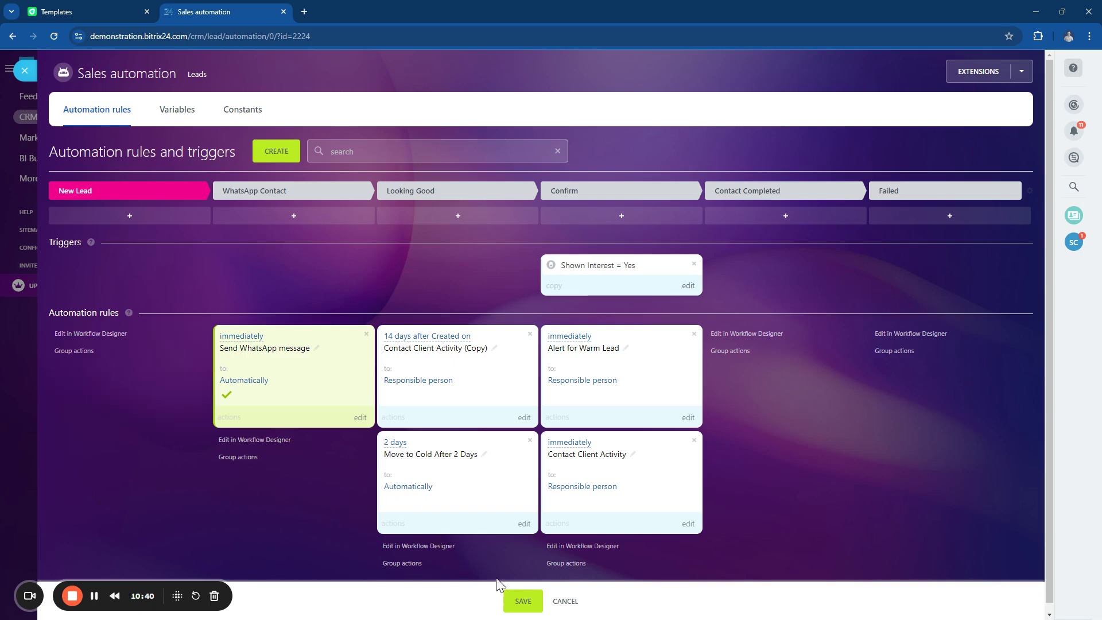
pyautogui.click(522, 600)
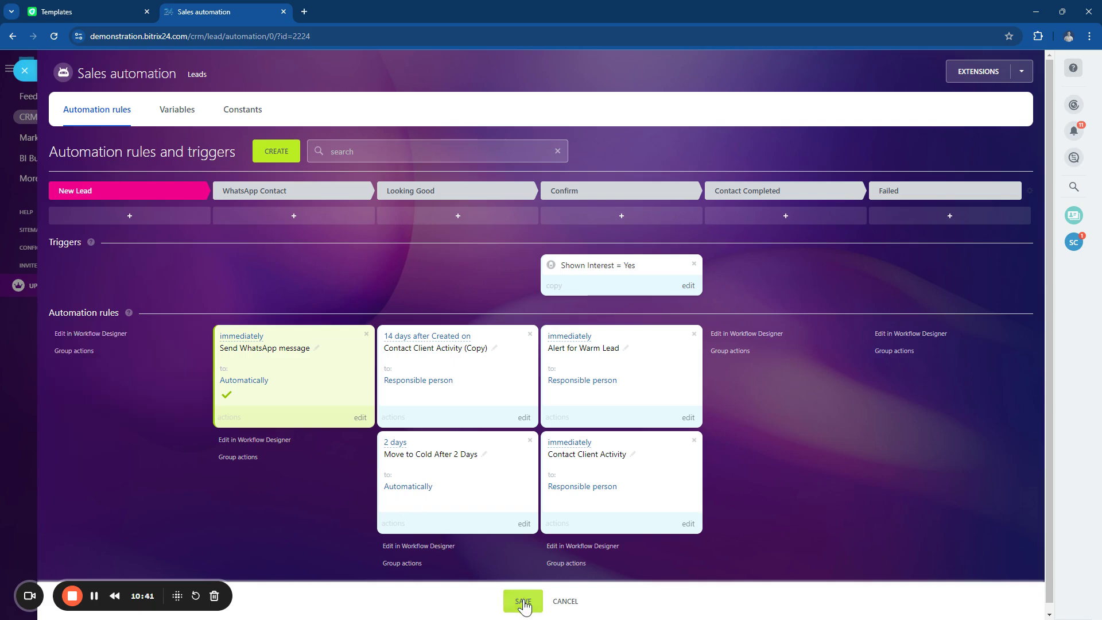
pyautogui.click(232, 342)
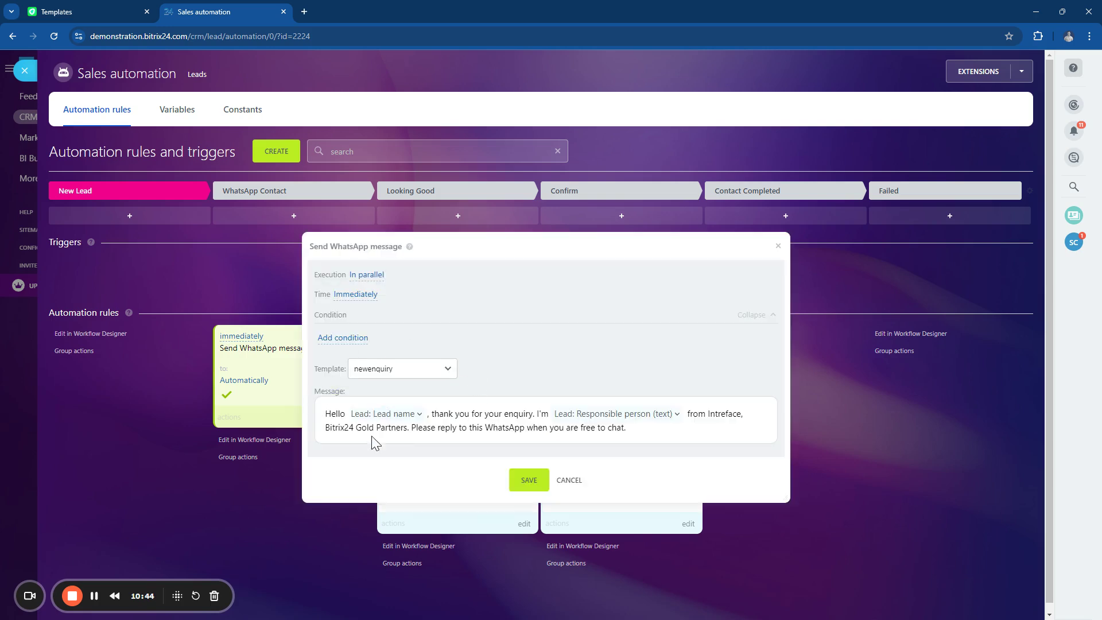
pyautogui.click(568, 481)
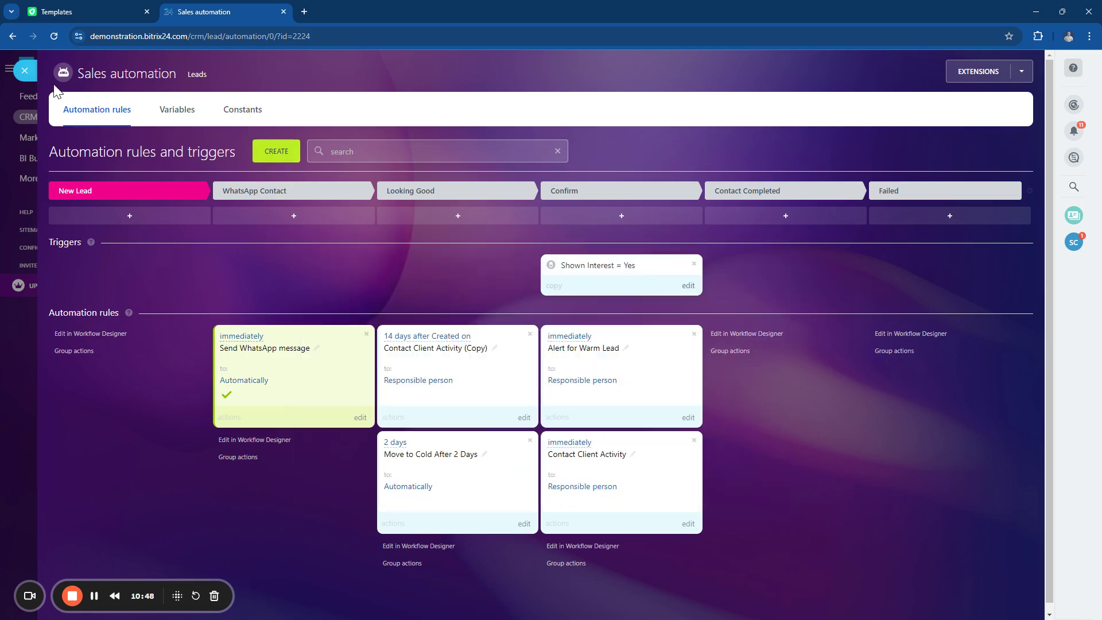
pyautogui.click(24, 71)
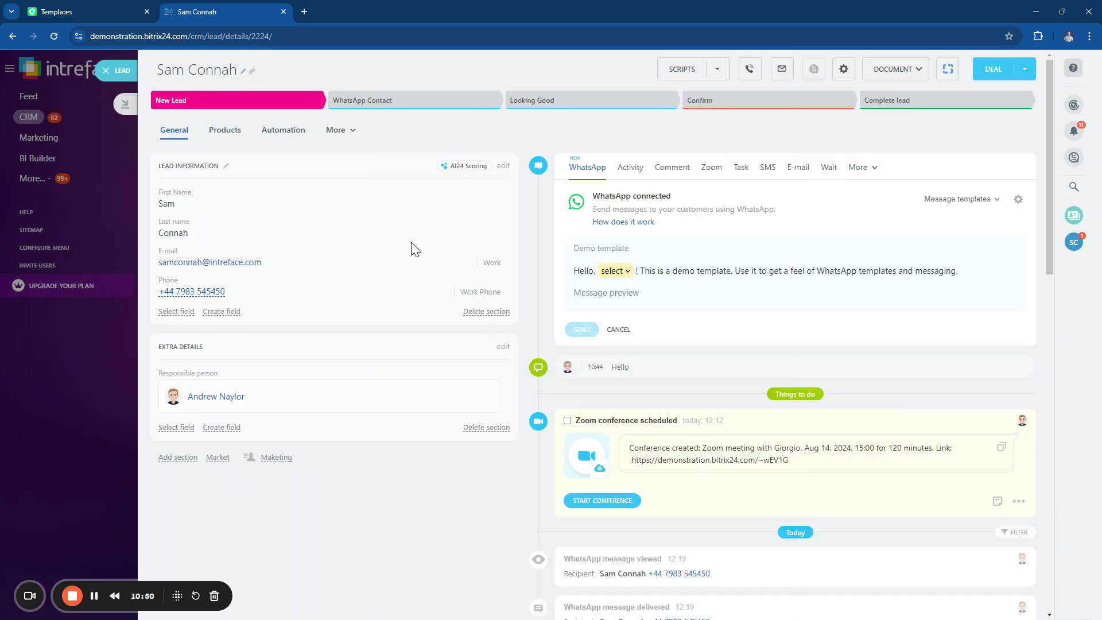
# - Move the lead to the WhatsApp Contact stage and confirm the thank-you message in its timeline
pyautogui.click(391, 103)
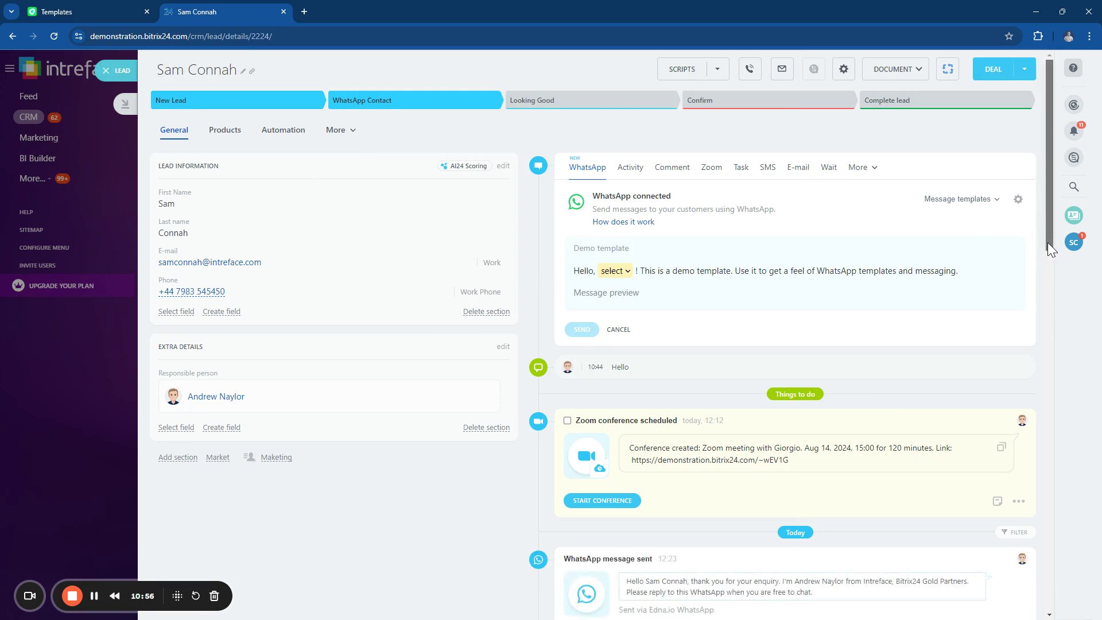
pyautogui.moveTo(1048, 242); pyautogui.dragTo(1048, 272)
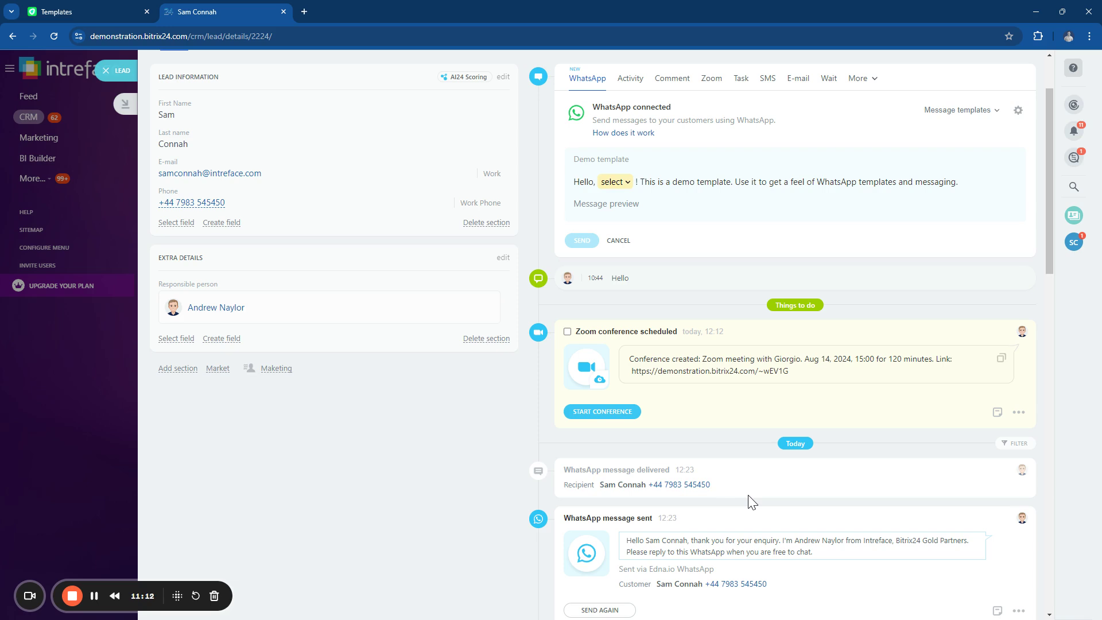
pyautogui.click(122, 16)
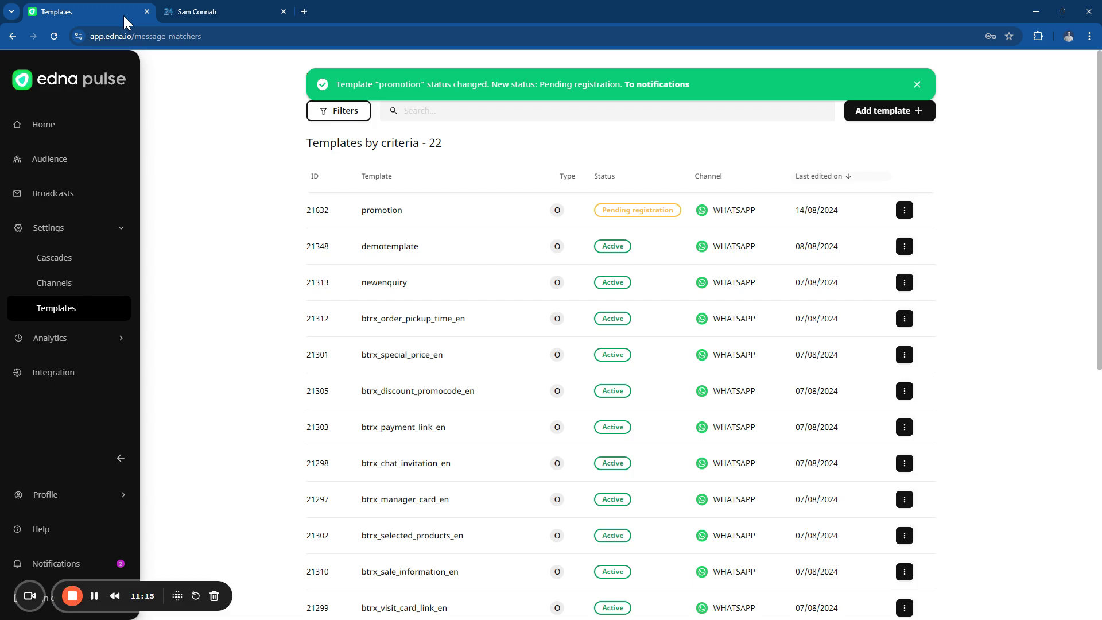
# - View the past month's Messages report (25 messages), expand the two latest rows, and return to Bitrix24
pyautogui.click(49, 344)
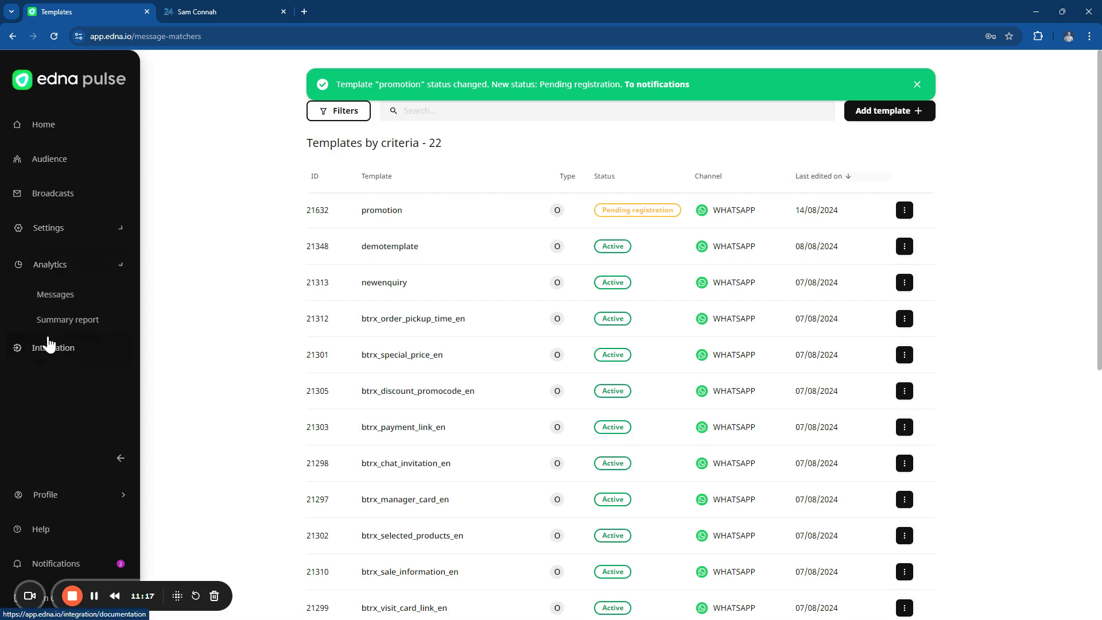
pyautogui.click(49, 298)
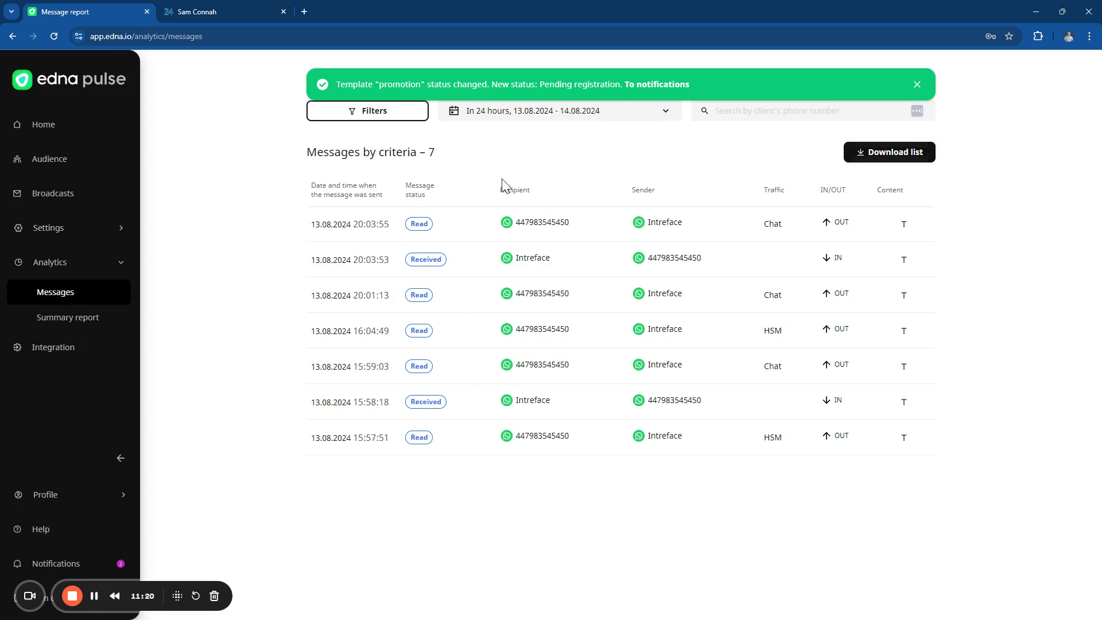
pyautogui.click(540, 119)
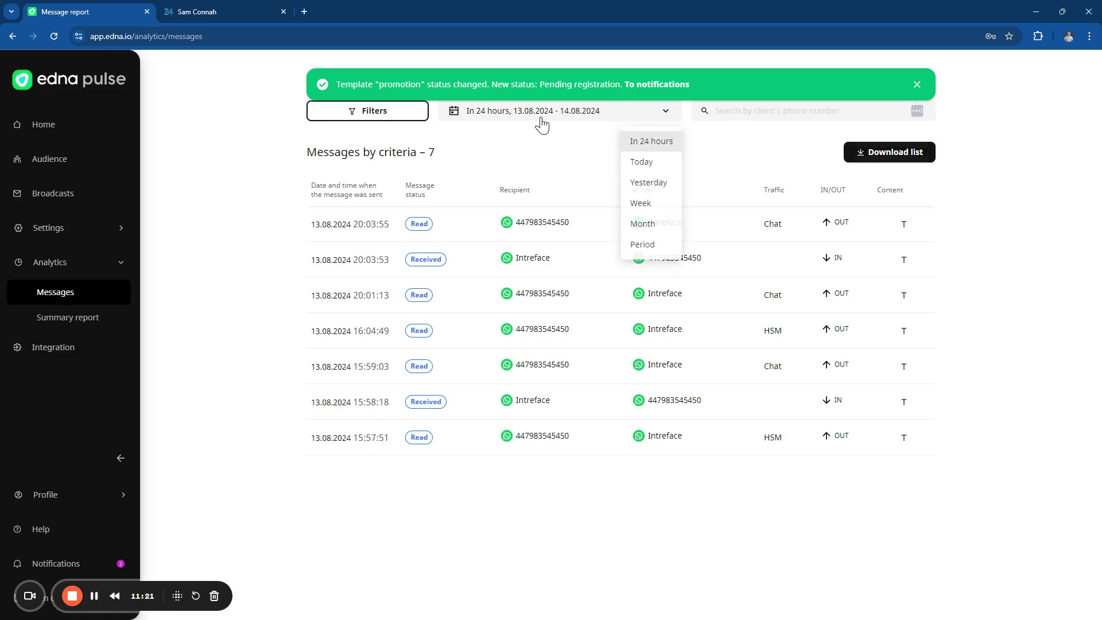
pyautogui.click(644, 225)
pyautogui.click(562, 162)
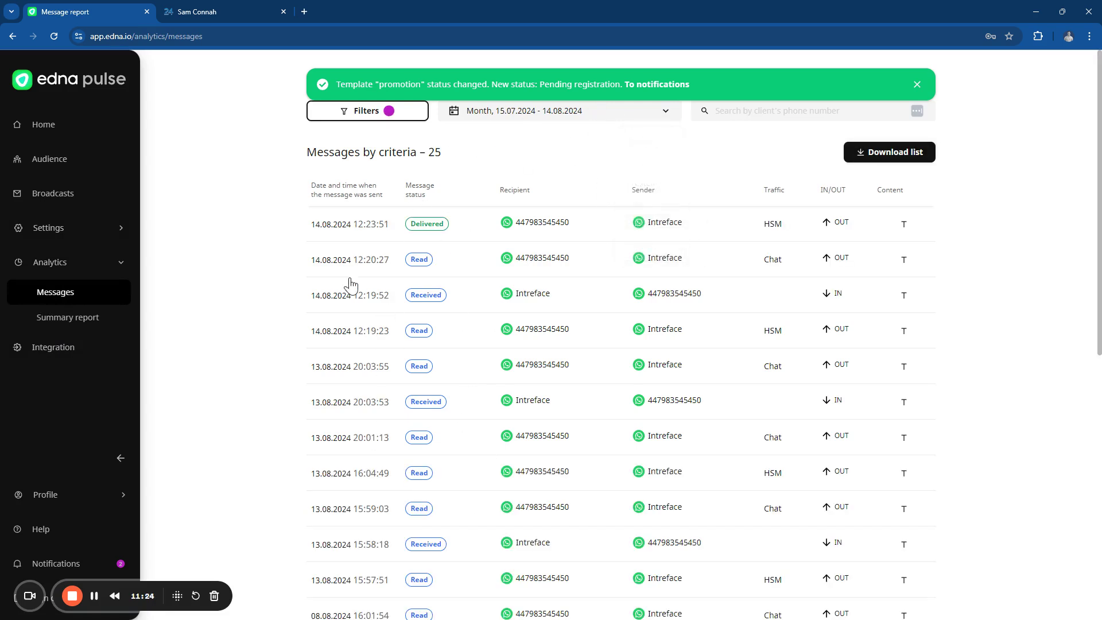
pyautogui.click(427, 303)
pyautogui.click(421, 386)
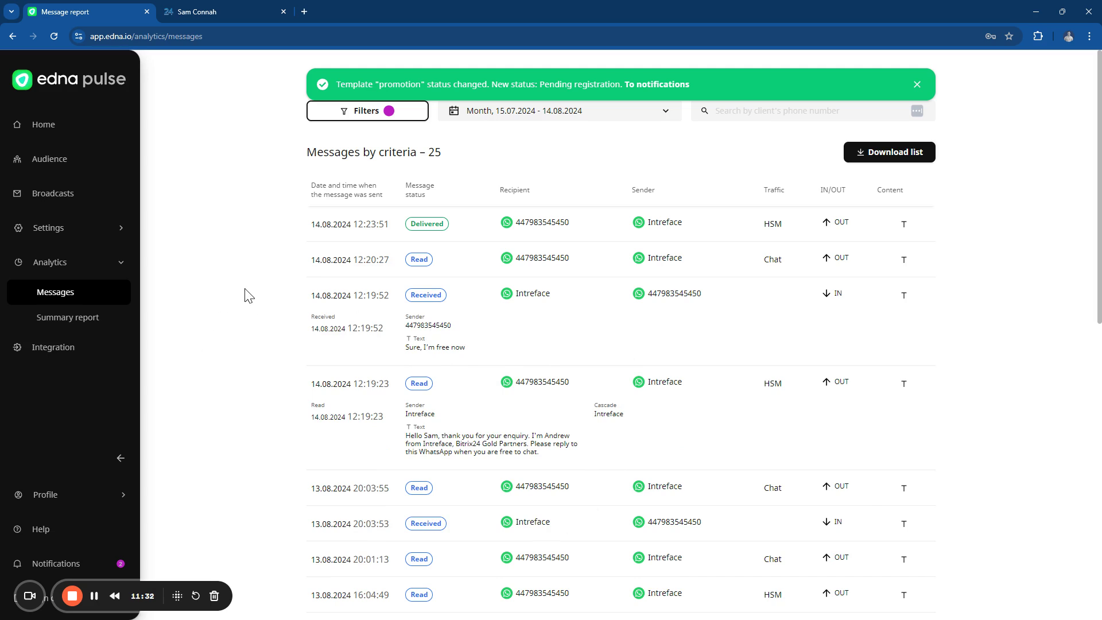
pyautogui.click(212, 12)
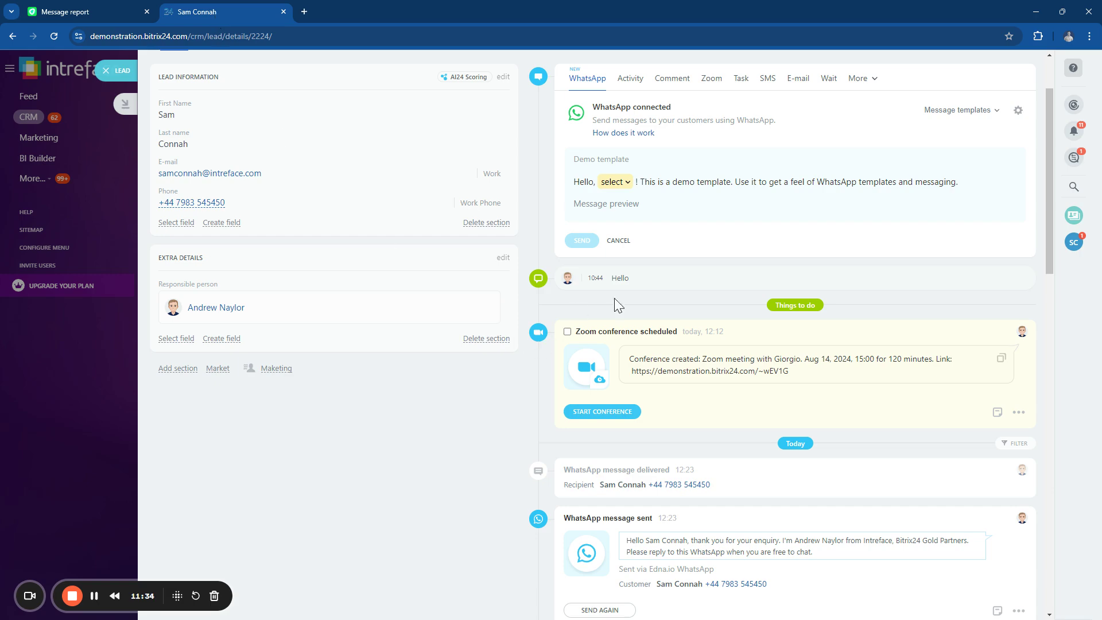
pyautogui.moveTo(1051, 256); pyautogui.dragTo(1049, 205)
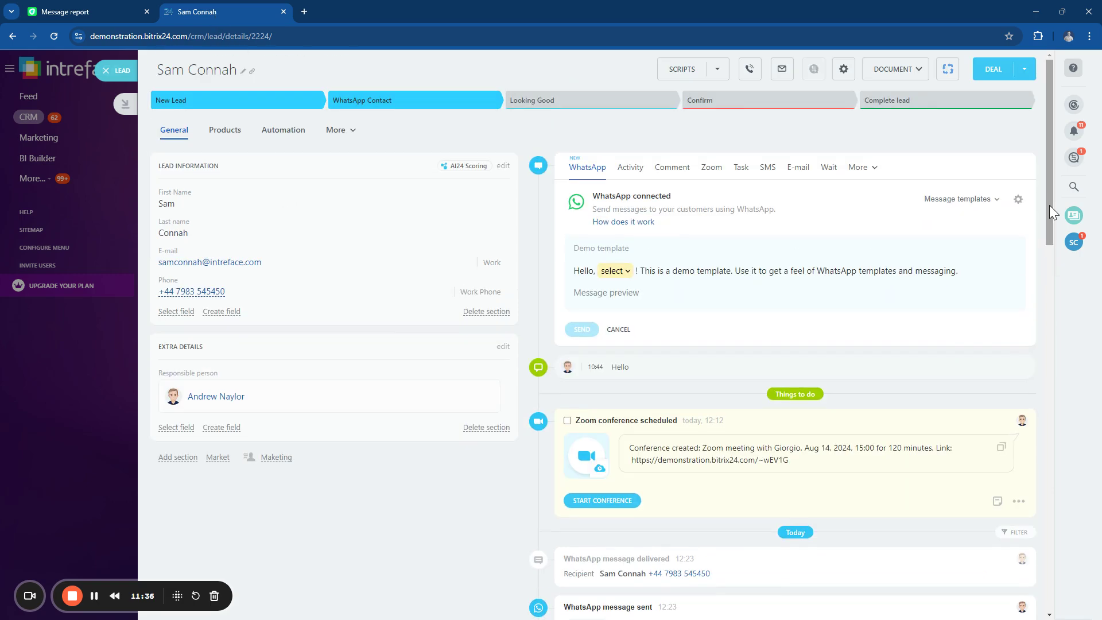